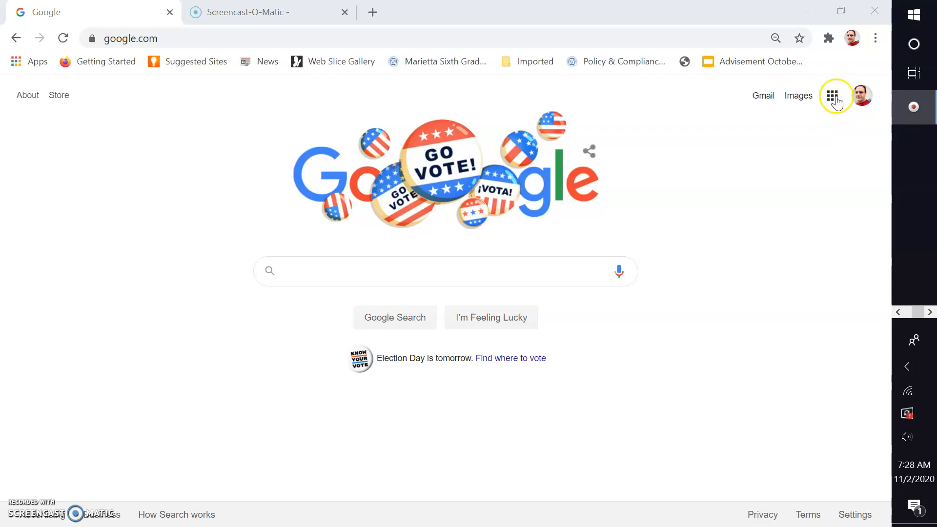
Open Google Sheets from the Google home page and create a new blank spreadsheet
{"action": "left_click", "coordinate": [833, 99]}
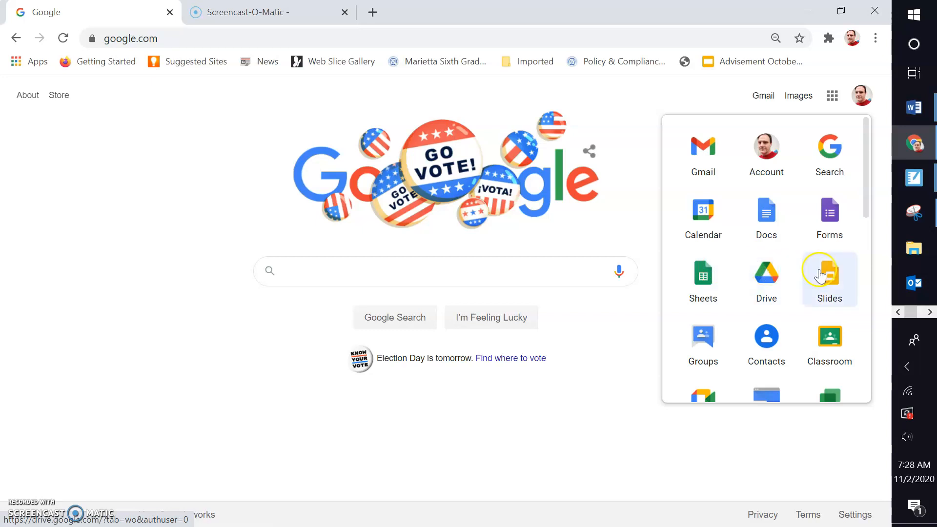
{"action": "left_click", "coordinate": [703, 276]}
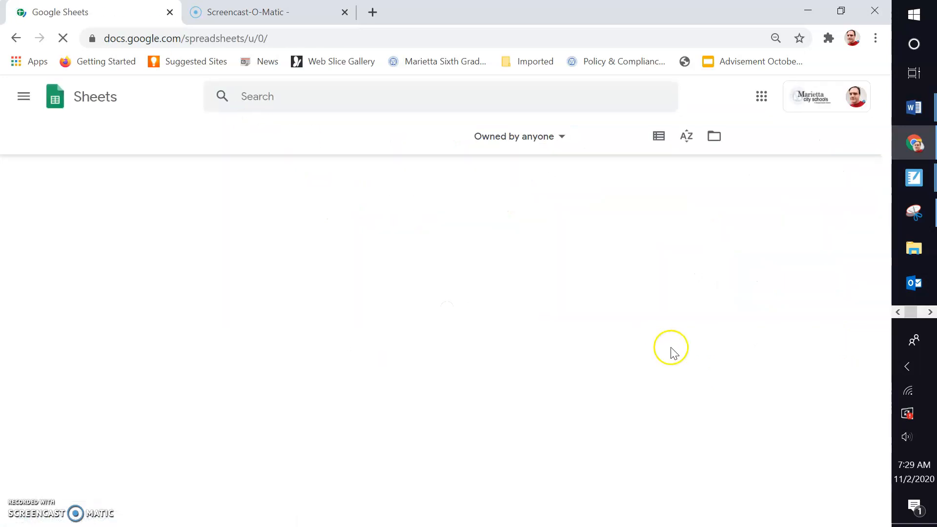
{"action": "left_click", "coordinate": [848, 493]}
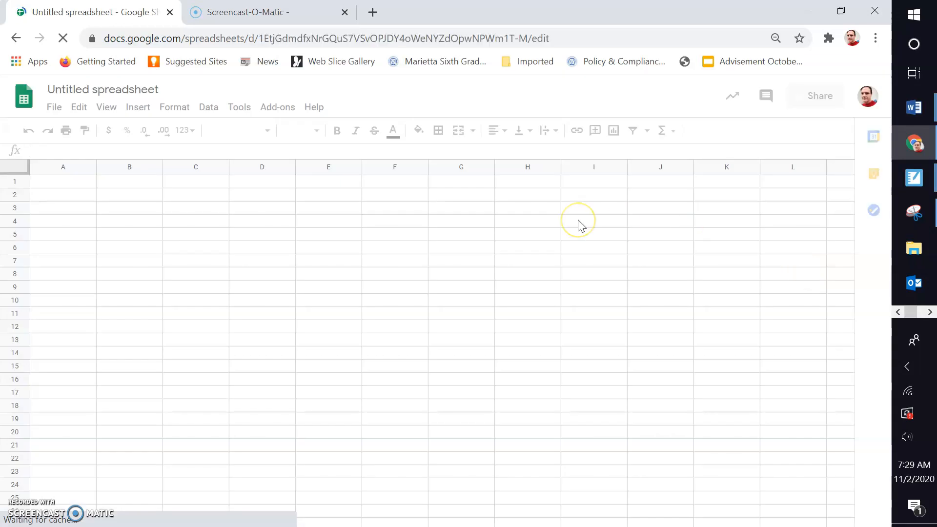
Rename the untitled spreadsheet as Practice
{"action": "left_click", "coordinate": [126, 90]}
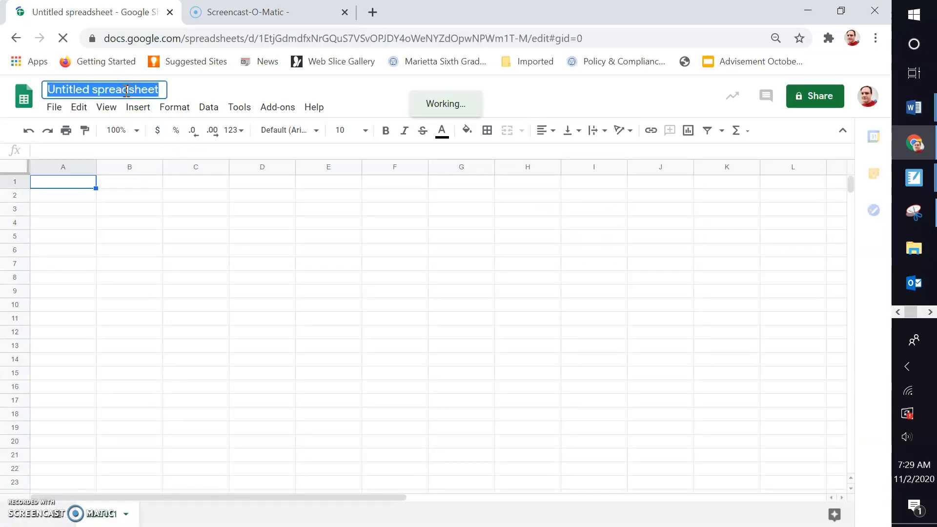
{"action": "key", "text": "BackSpace"}
{"action": "type", "text": "Practice"}
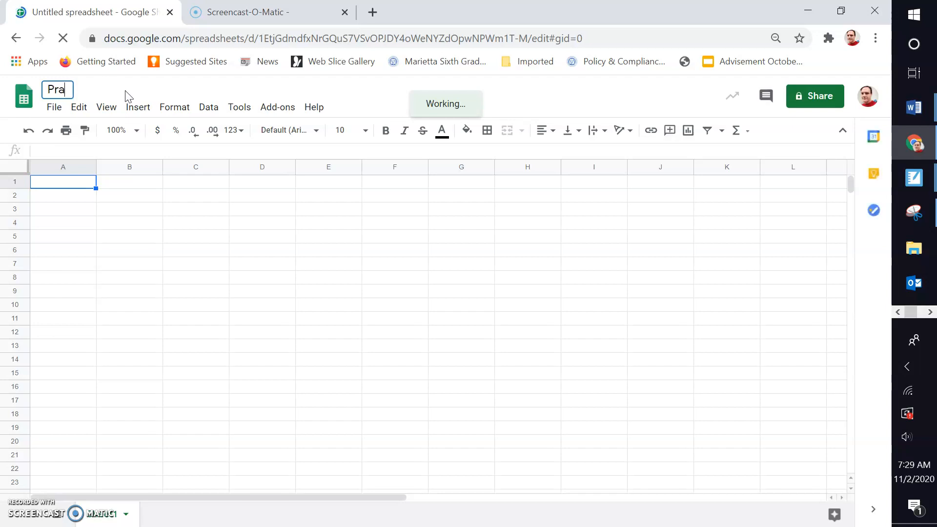
{"action": "left_click", "coordinate": [88, 223]}
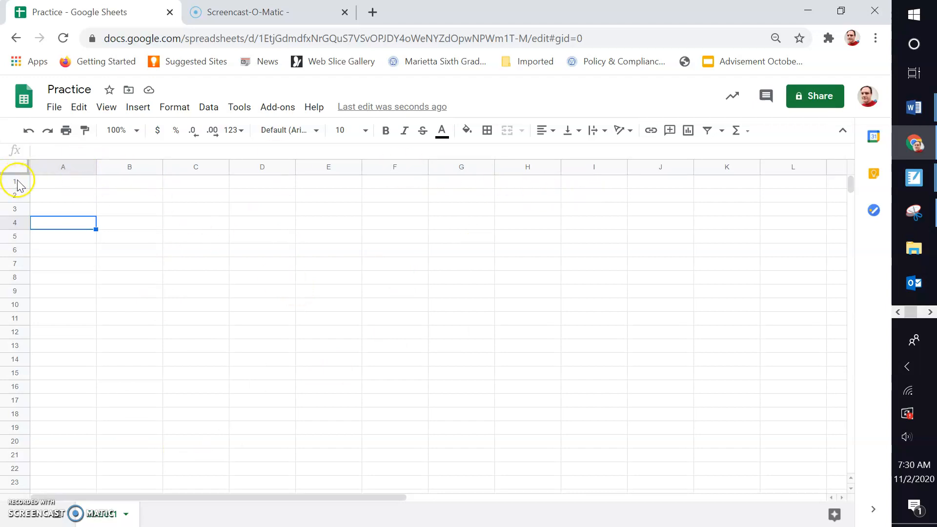
{"action": "left_click", "coordinate": [268, 225]}
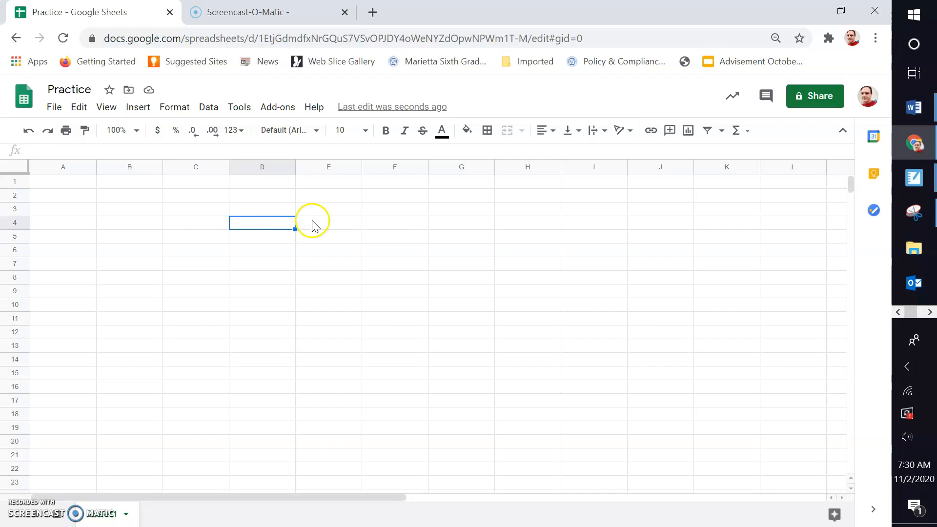
{"action": "left_click", "coordinate": [325, 211]}
{"action": "left_click", "coordinate": [271, 270]}
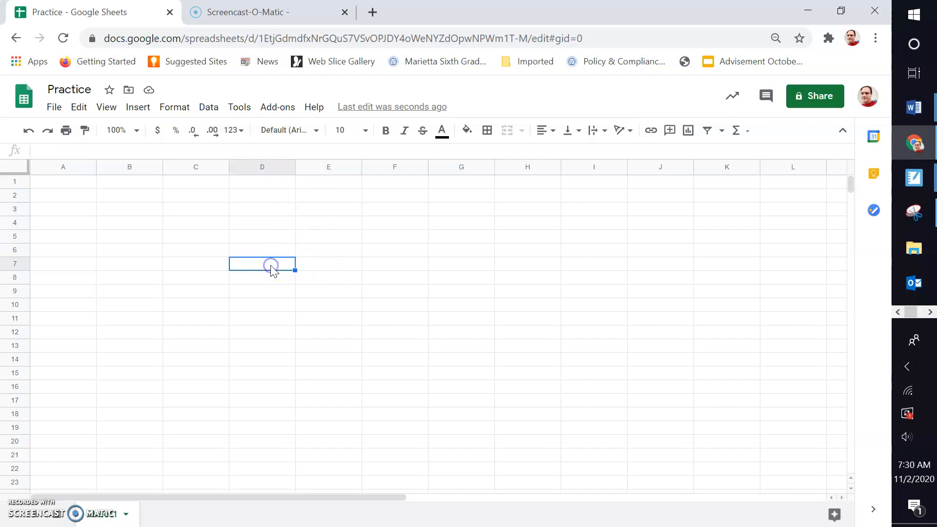
{"action": "double_click", "coordinate": [193, 222]}
{"action": "left_click", "coordinate": [131, 214]}
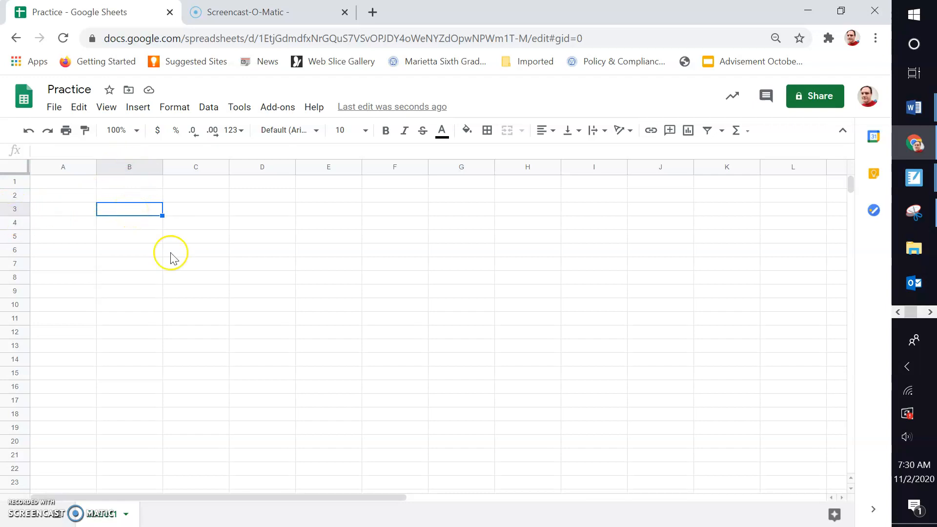
{"action": "left_click", "coordinate": [261, 195]}
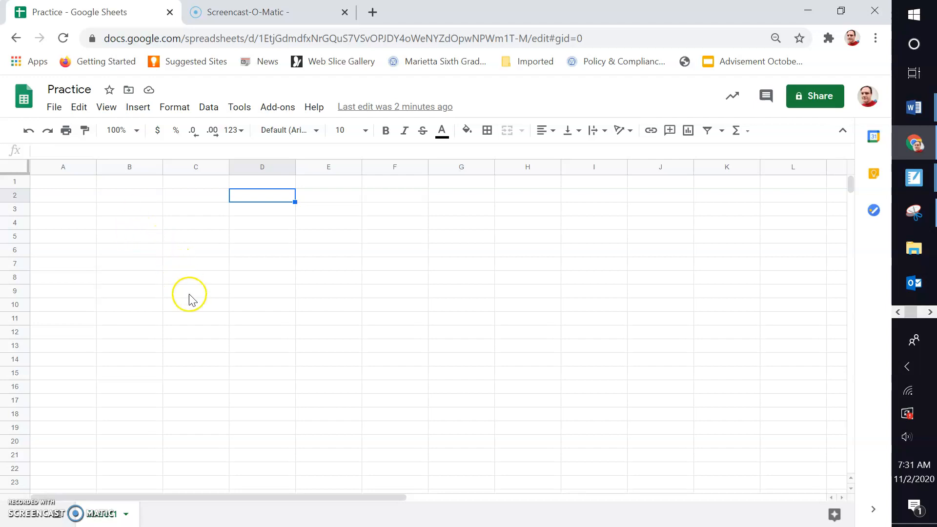
{"action": "left_click", "coordinate": [194, 309]}
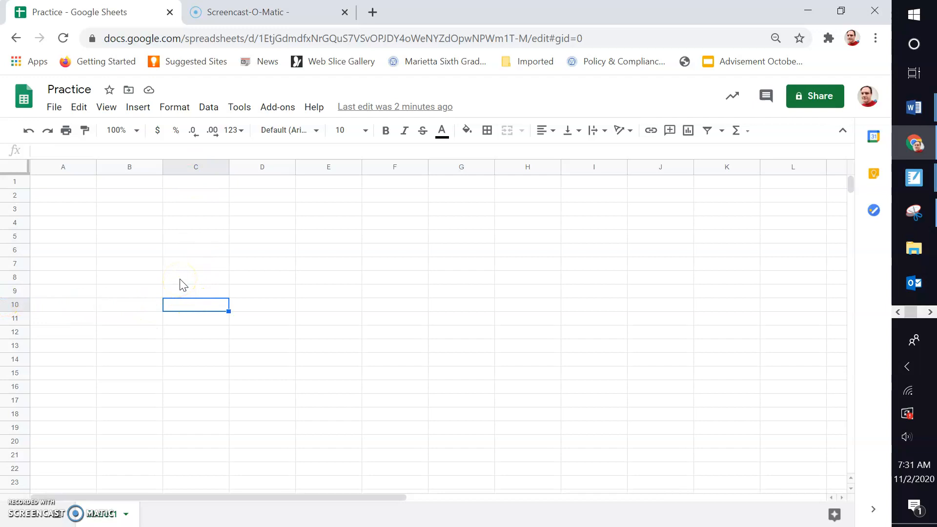
Select the block of empty cells B6:D11, then reduce the selection to cell B6
{"action": "left_click", "coordinate": [138, 254]}
{"action": "left_click_drag", "start_coordinate": [138, 254], "coordinate": [284, 271]}
{"action": "left_click_drag", "start_coordinate": [142, 252], "coordinate": [256, 316]}
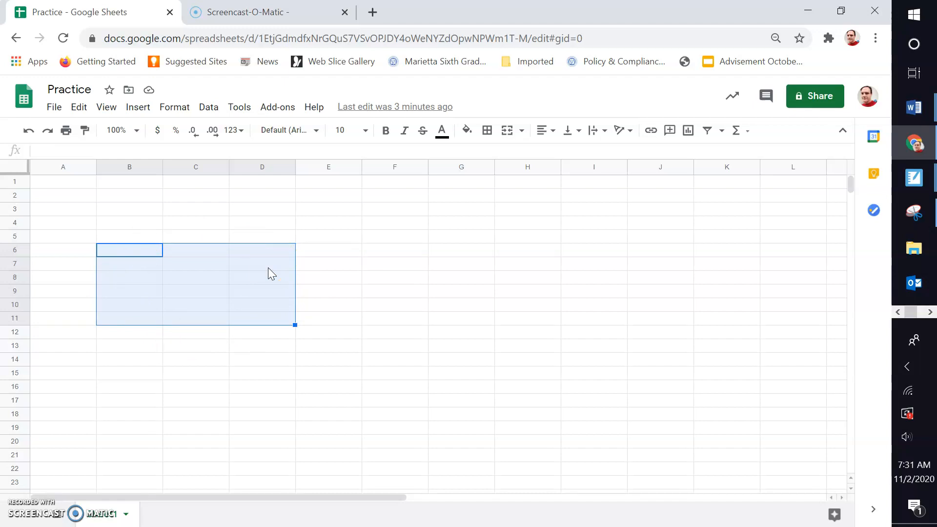
{"action": "left_click", "coordinate": [139, 255]}
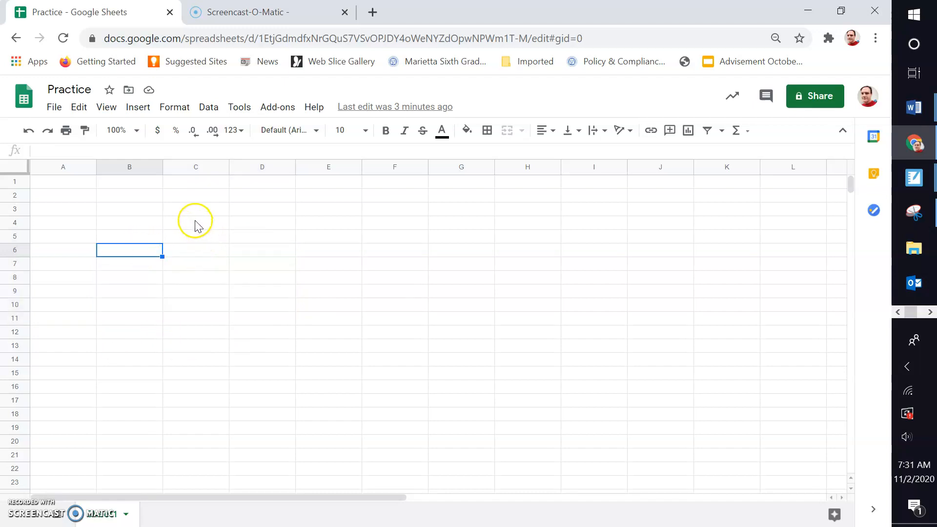
Enter "words" in cell B4, 1839 in C4 and "woenv928398" in D4
{"action": "left_click", "coordinate": [150, 227]}
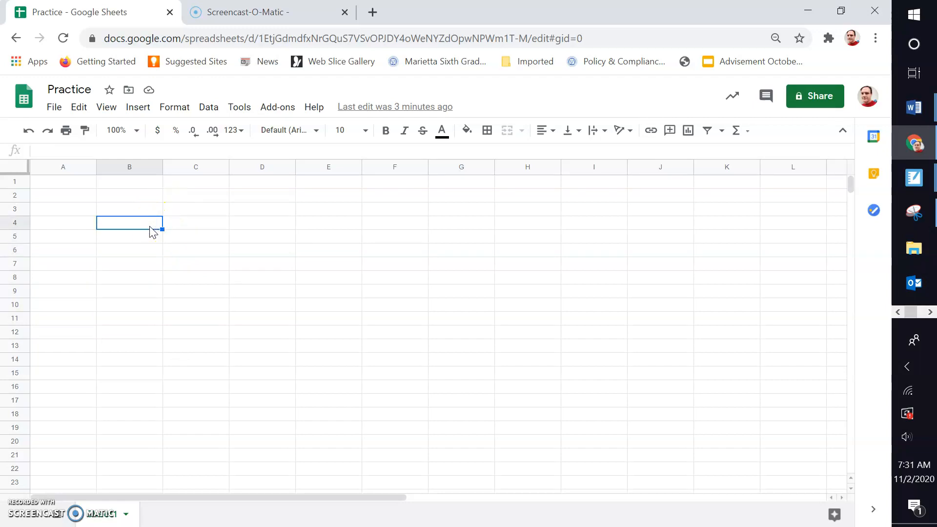
{"action": "type", "text": "words"}
{"action": "left_click", "coordinate": [149, 242]}
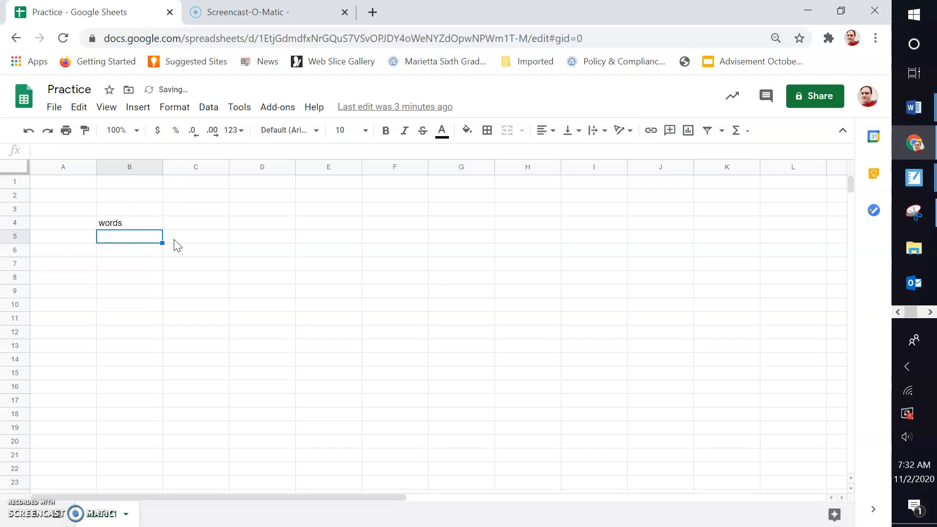
{"action": "left_click", "coordinate": [194, 226]}
{"action": "type", "text": "1839"}
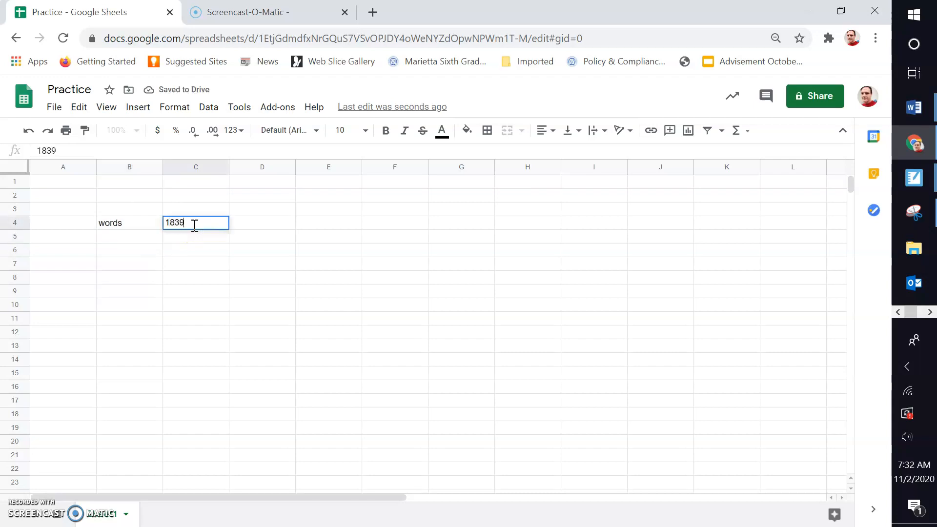
{"action": "left_click", "coordinate": [195, 249]}
{"action": "left_click", "coordinate": [253, 222]}
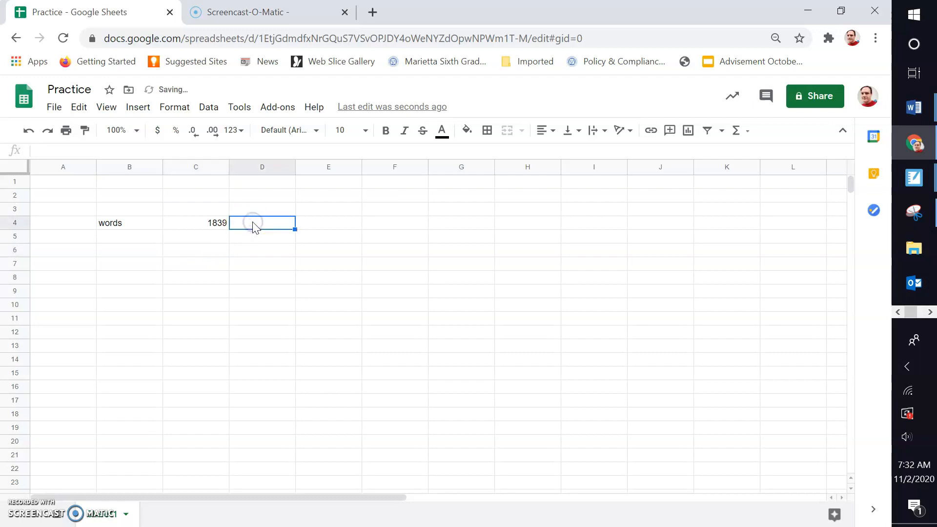
{"action": "type", "text": "woenv928398"}
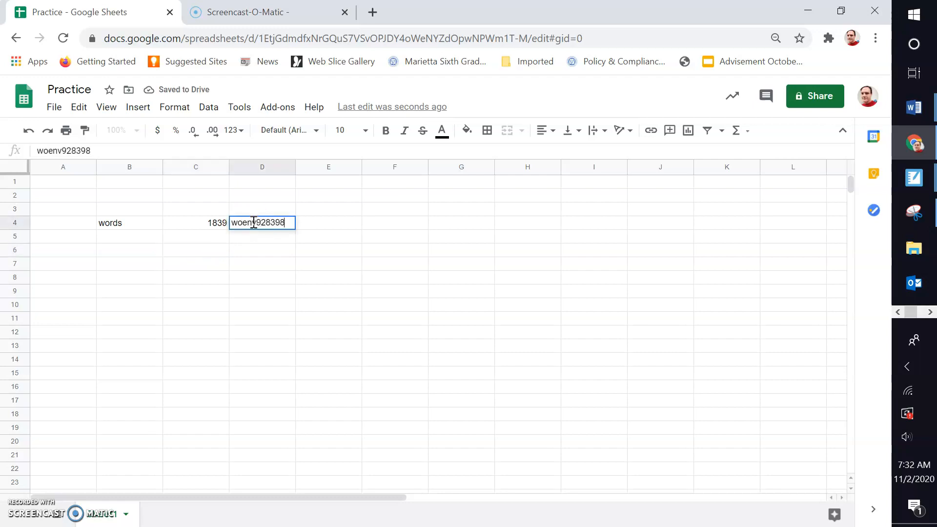
{"action": "left_click", "coordinate": [272, 283]}
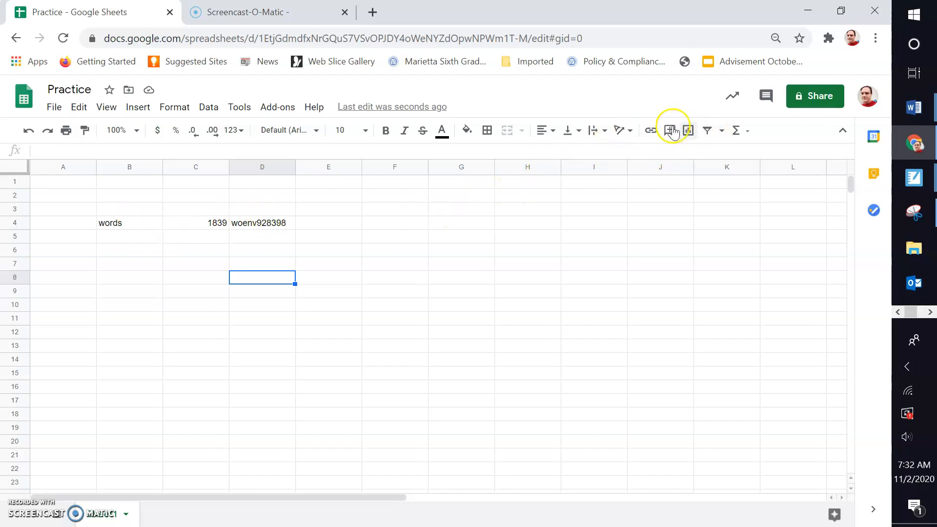
{"action": "left_click", "coordinate": [553, 133]}
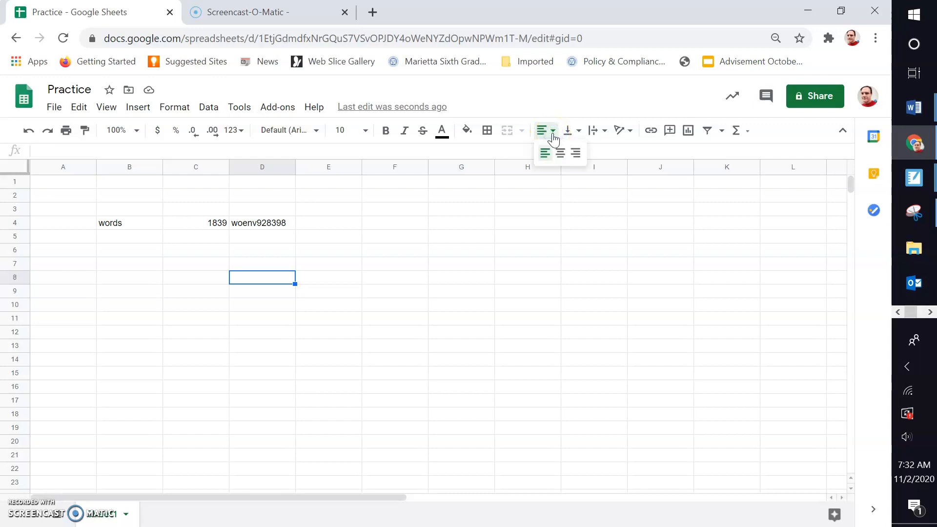
{"action": "left_click", "coordinate": [131, 224]}
{"action": "left_click_drag", "start_coordinate": [133, 225], "coordinate": [215, 224]}
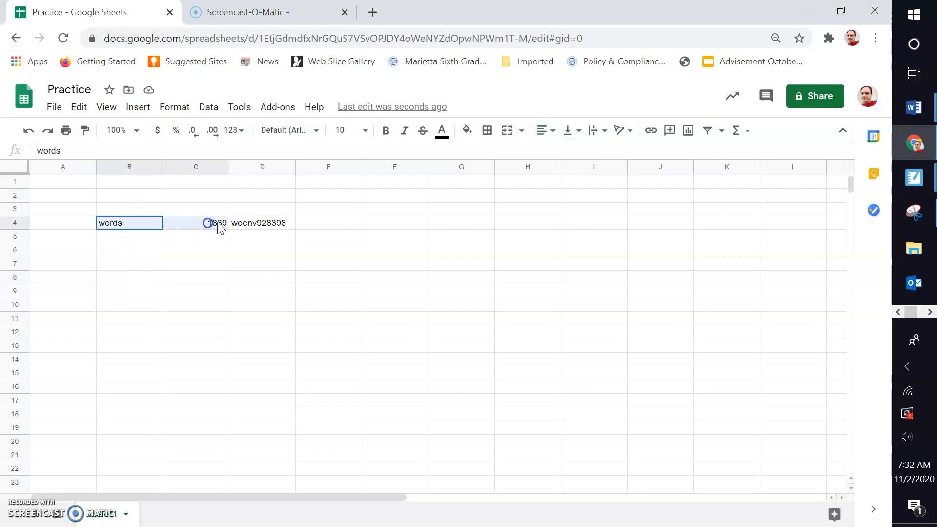
Shorten the text in cell D4 to "woe"
{"action": "left_click", "coordinate": [281, 225]}
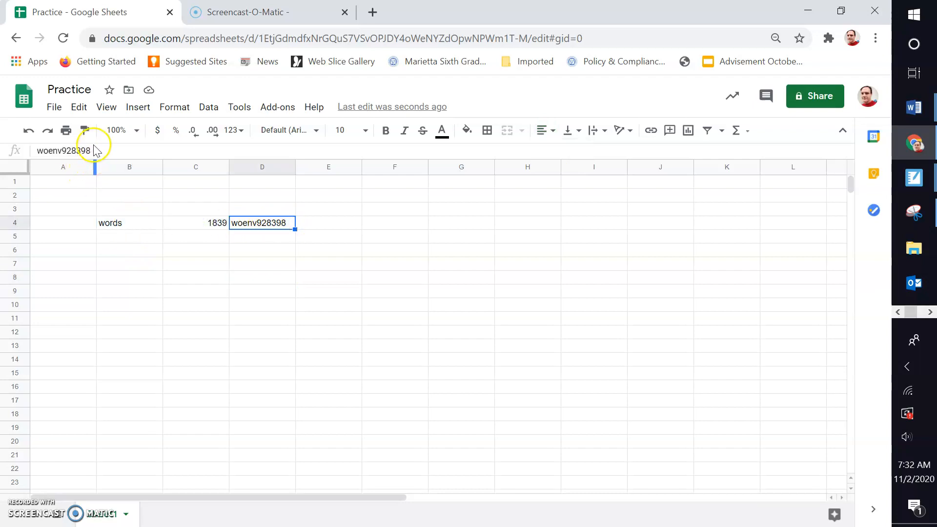
{"action": "left_click_drag", "start_coordinate": [92, 152], "coordinate": [53, 152]}
{"action": "key", "text": "BackSpace"}
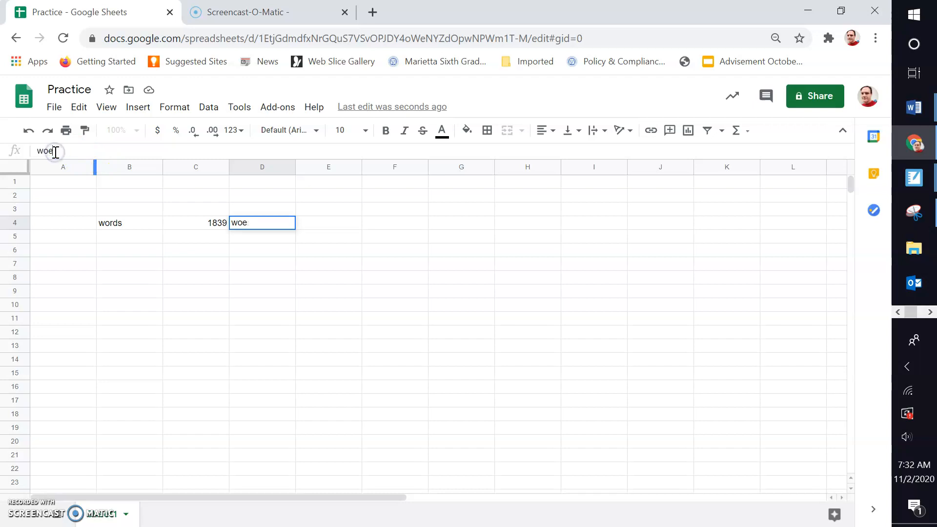
{"action": "left_click", "coordinate": [156, 304]}
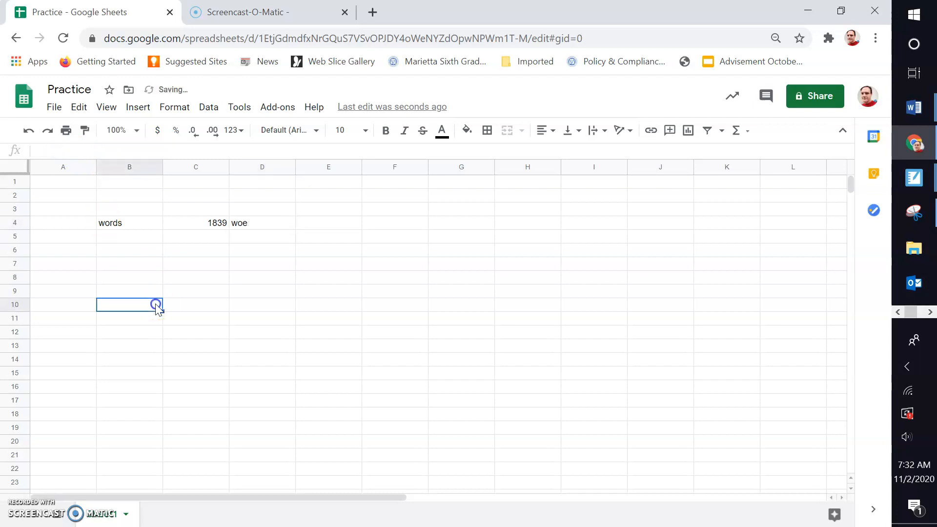
Align the contents of cells B4:D4 to the left
{"action": "left_click", "coordinate": [133, 224]}
{"action": "left_click_drag", "start_coordinate": [133, 224], "coordinate": [248, 224]}
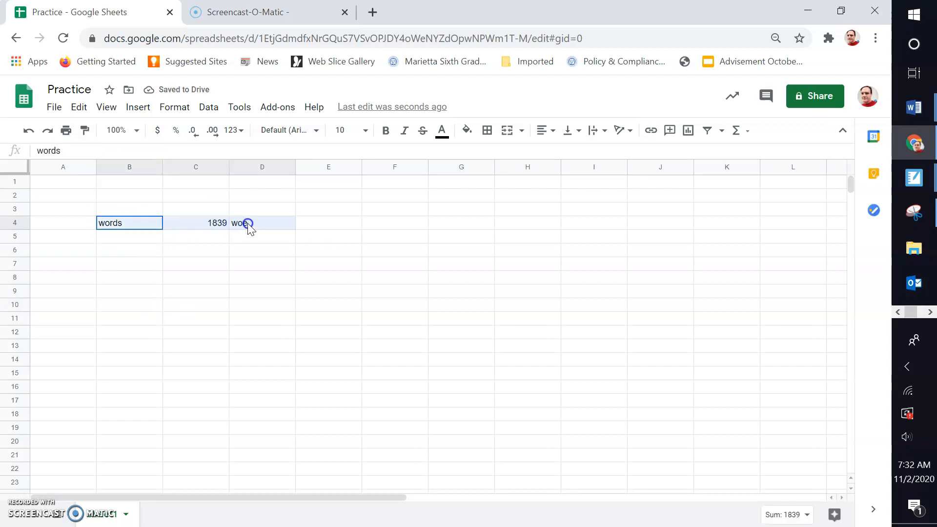
{"action": "left_click", "coordinate": [548, 130]}
{"action": "left_click", "coordinate": [551, 152]}
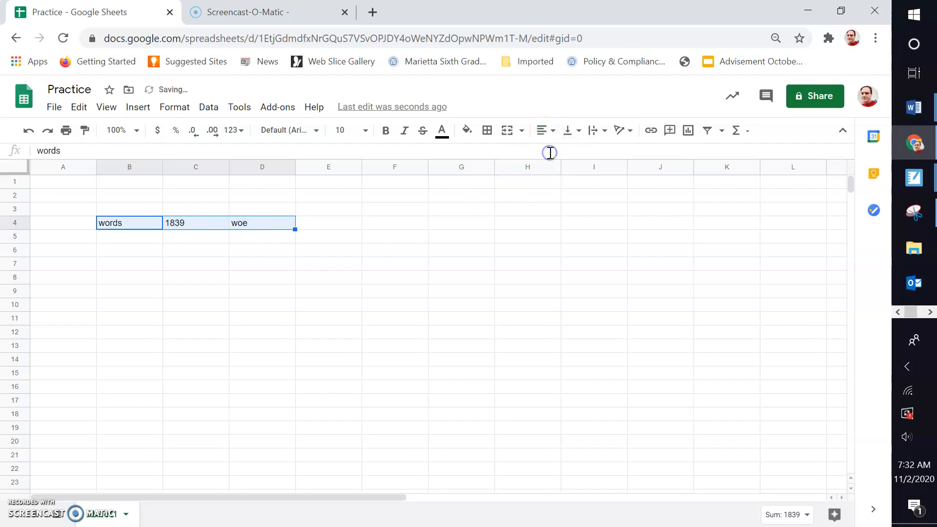
{"action": "left_click", "coordinate": [190, 276]}
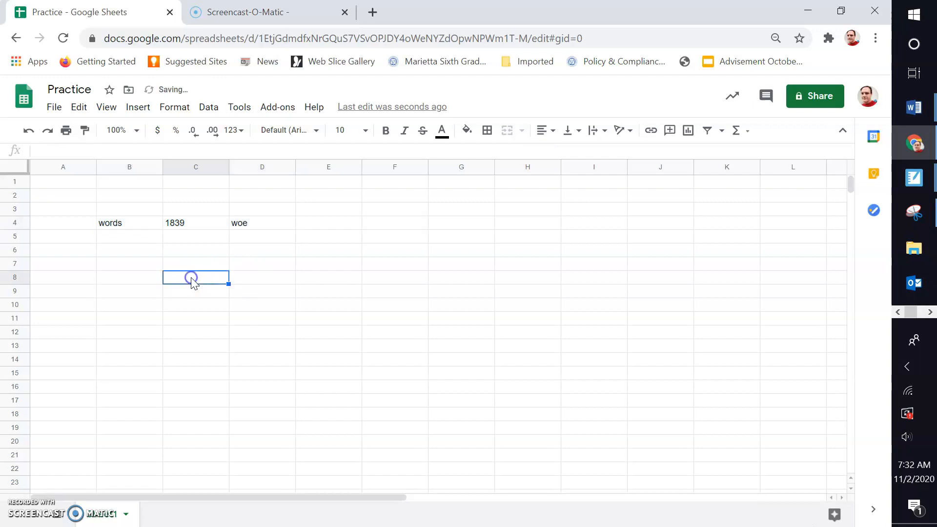
Center the contents of cells B4:D4 horizontally
{"action": "left_click_drag", "start_coordinate": [145, 224], "coordinate": [236, 223]}
{"action": "left_click", "coordinate": [546, 130]}
{"action": "left_click", "coordinate": [559, 155]}
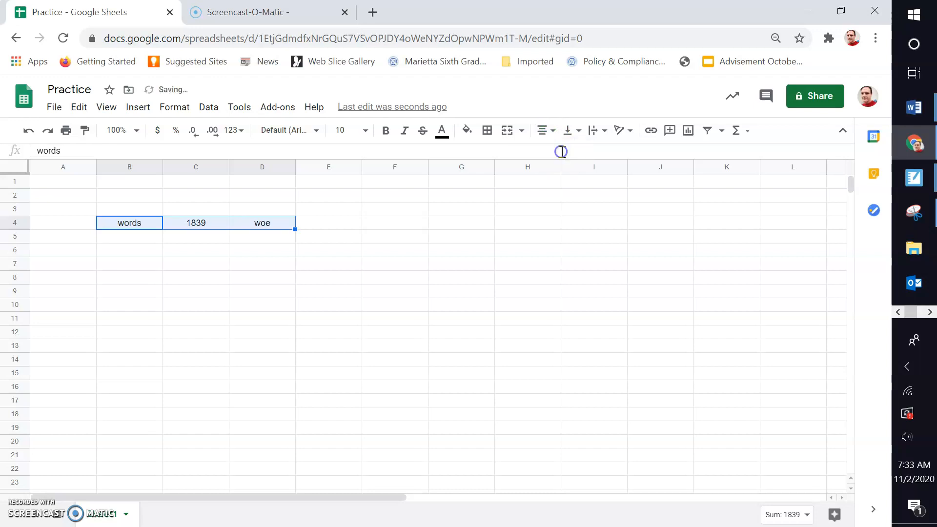
{"action": "left_click", "coordinate": [189, 263]}
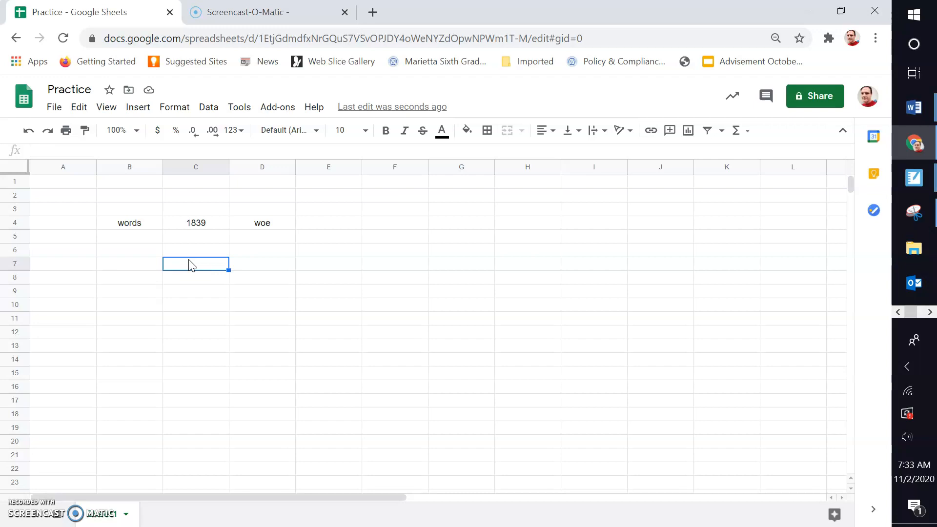
Enter "1." as a number in cell B6
{"action": "right_click", "coordinate": [143, 252]}
{"action": "left_click", "coordinate": [143, 253]}
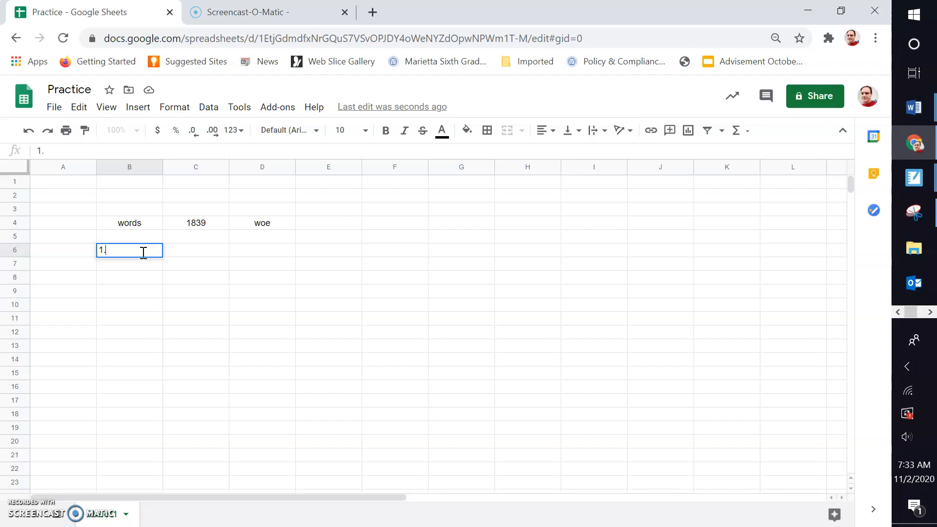
{"action": "key", "text": "Return"}
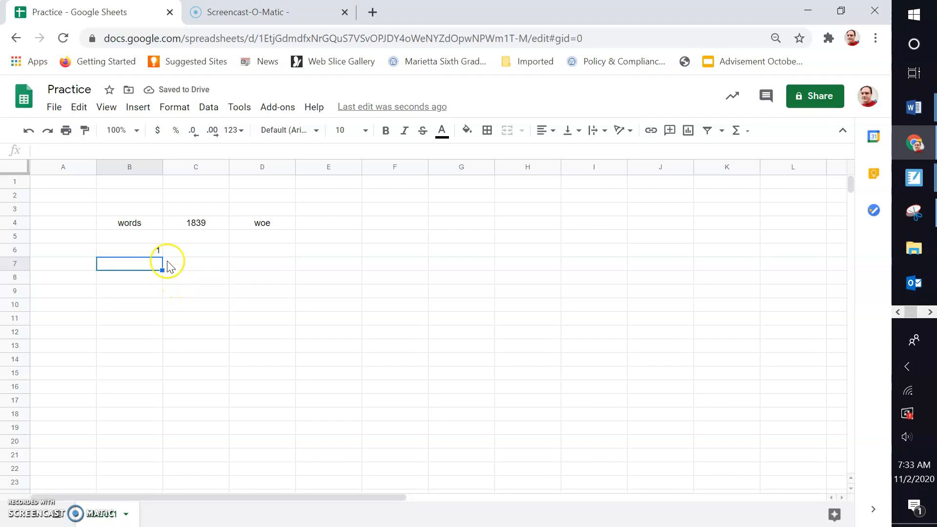
Try to show decimal places in cell B6 by changing its entry to 1.000, then reselect the cell
{"action": "left_click", "coordinate": [140, 253]}
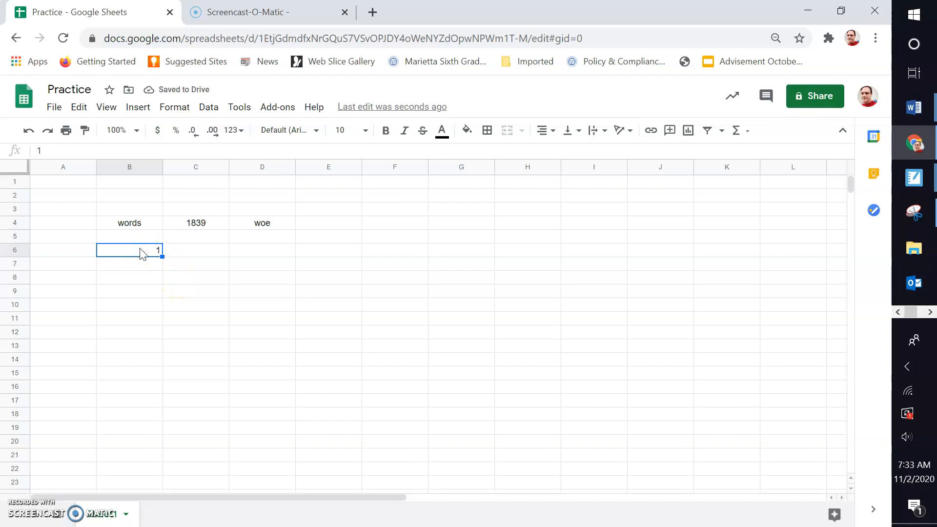
{"action": "double_click", "coordinate": [140, 251]}
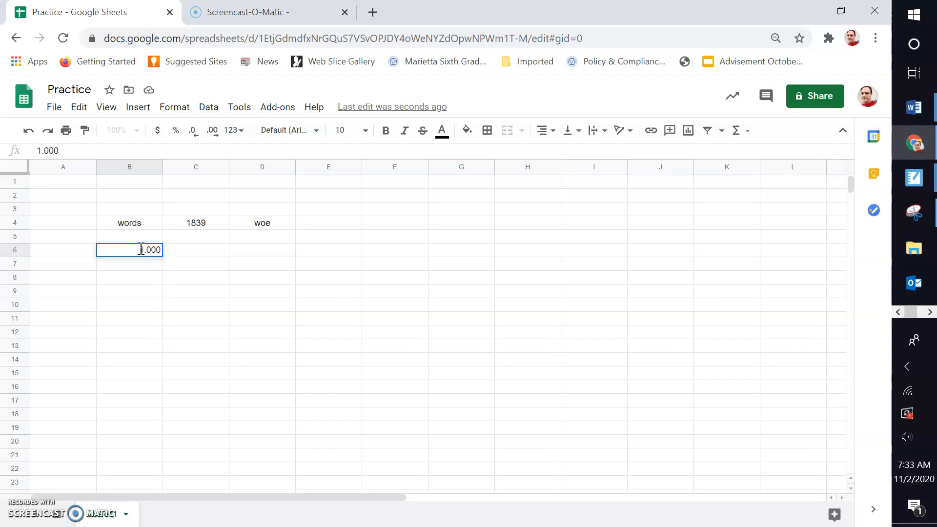
{"action": "type", "text": ".000"}
{"action": "key", "text": "Return"}
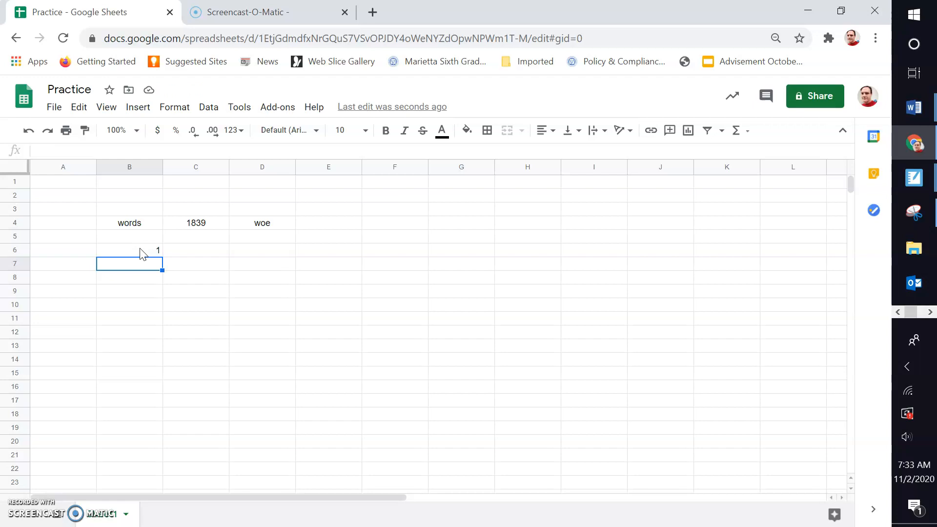
{"action": "left_click", "coordinate": [141, 251]}
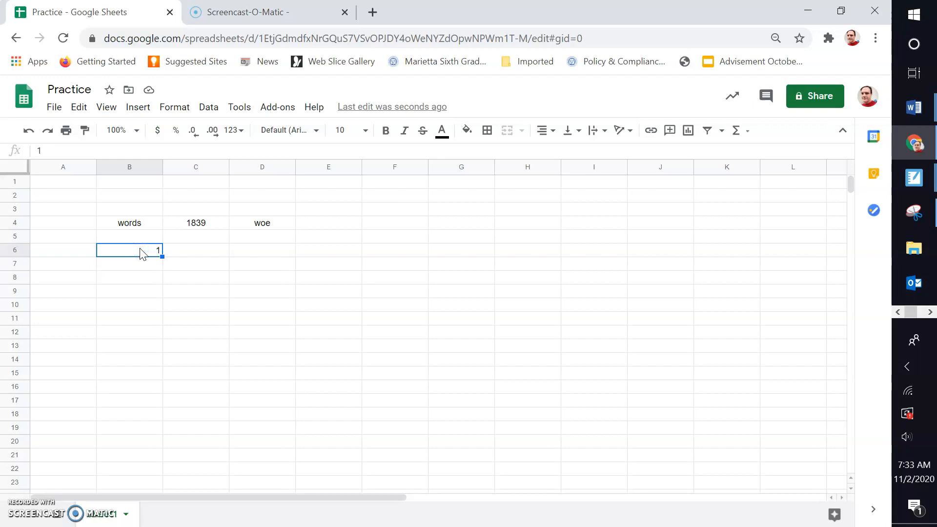
Format cell B6 as plain text and change its entry to 1.000
{"action": "left_click", "coordinate": [177, 111]}
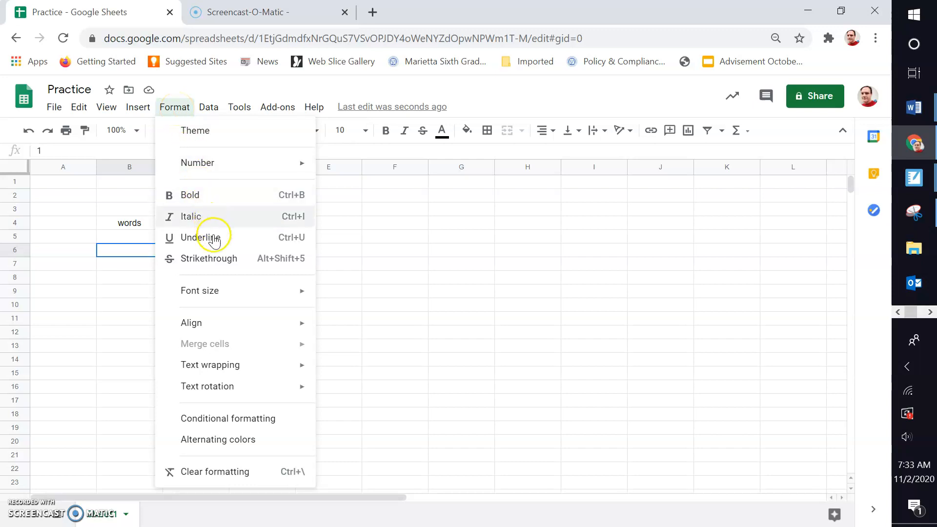
{"action": "mouse_move", "coordinate": [218, 298]}
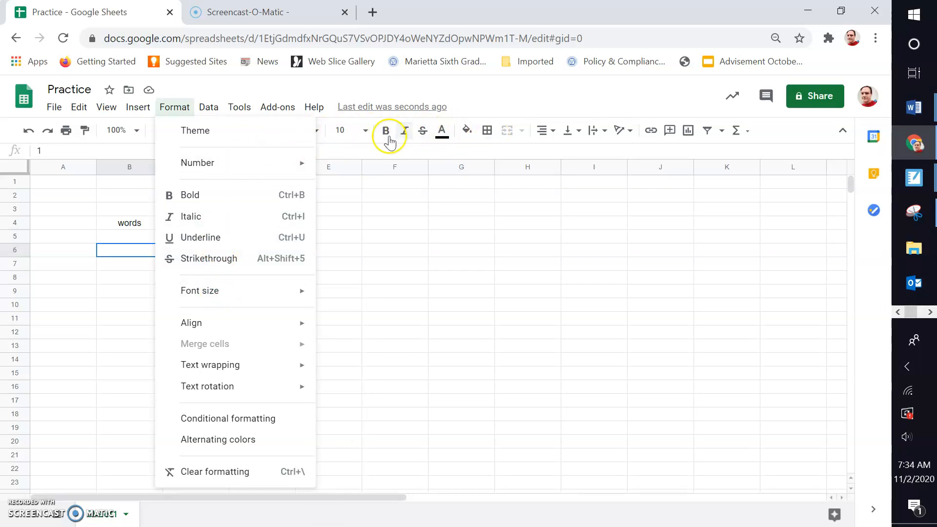
{"action": "mouse_move", "coordinate": [196, 169]}
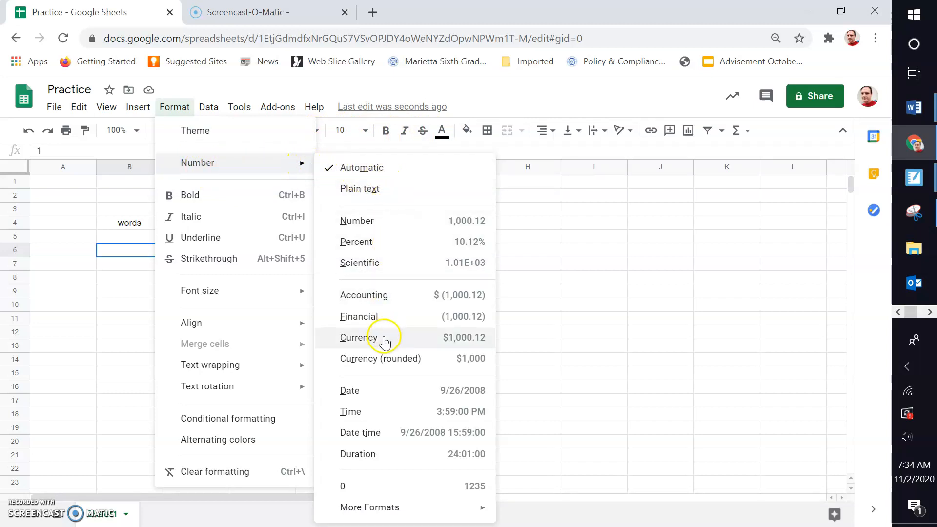
{"action": "left_click", "coordinate": [369, 190]}
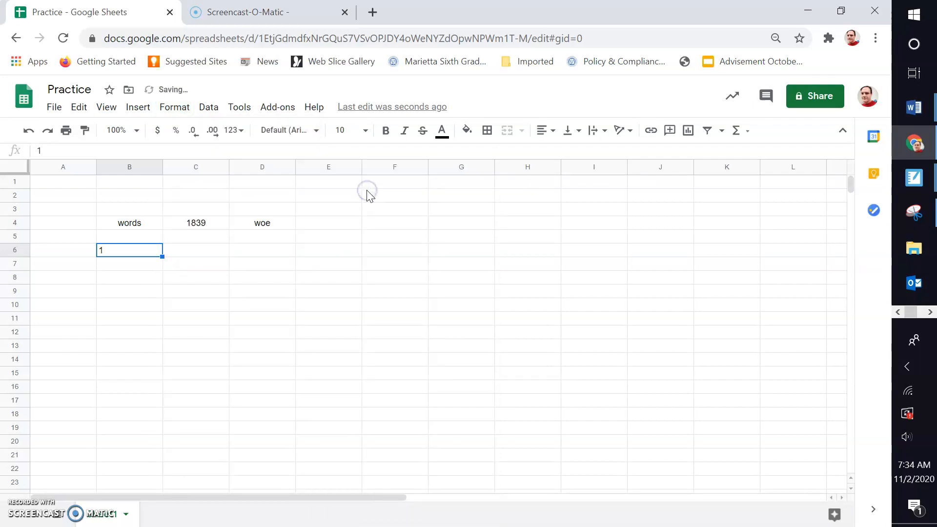
{"action": "double_click", "coordinate": [129, 250]}
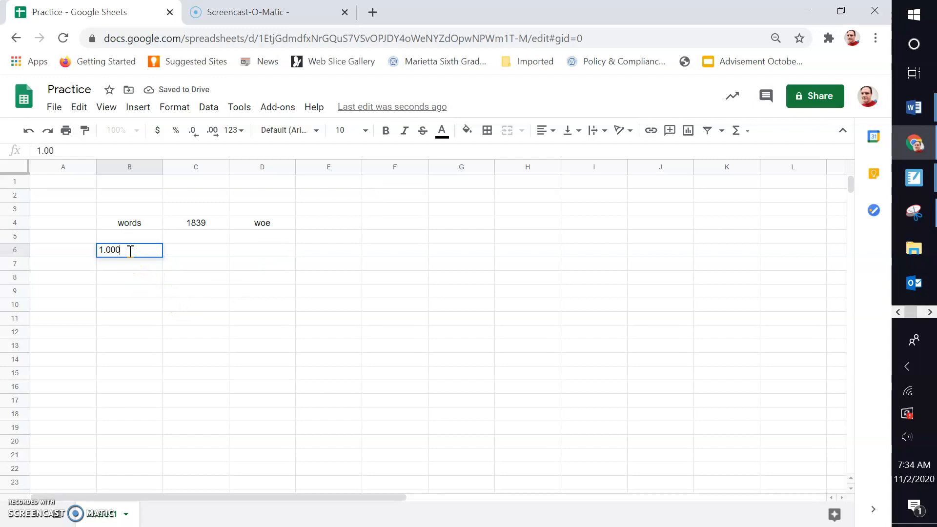
{"action": "type", "text": "0"}
{"action": "key", "text": "Return"}
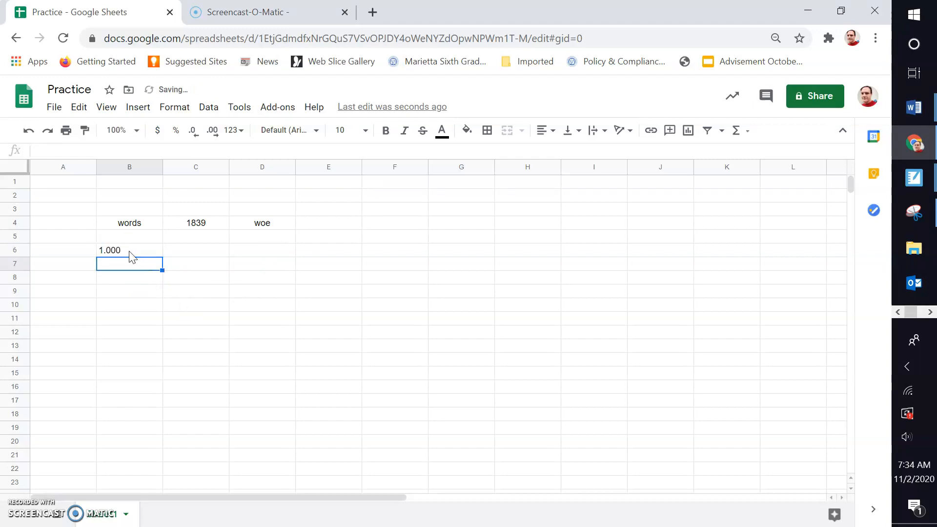
Apply the Percent number format to cell B6
{"action": "left_click", "coordinate": [130, 251]}
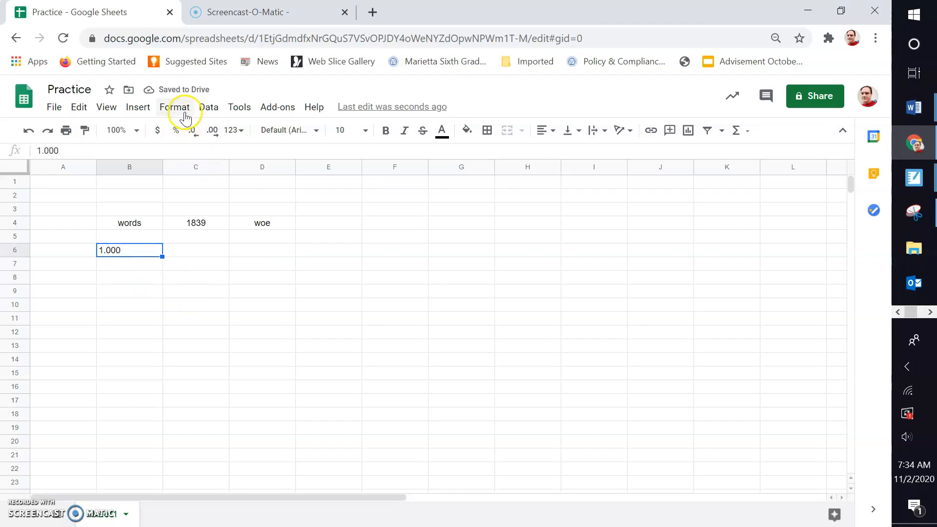
{"action": "left_click", "coordinate": [181, 111]}
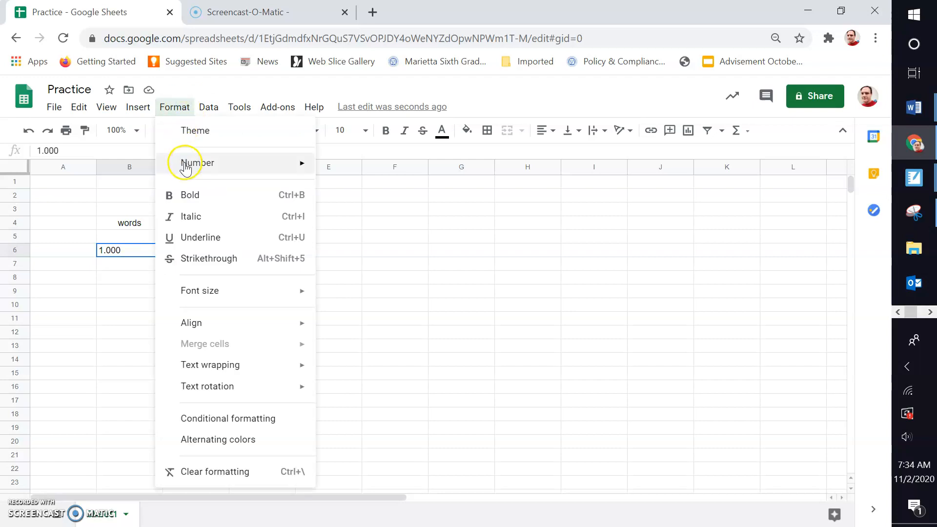
{"action": "mouse_move", "coordinate": [266, 163]}
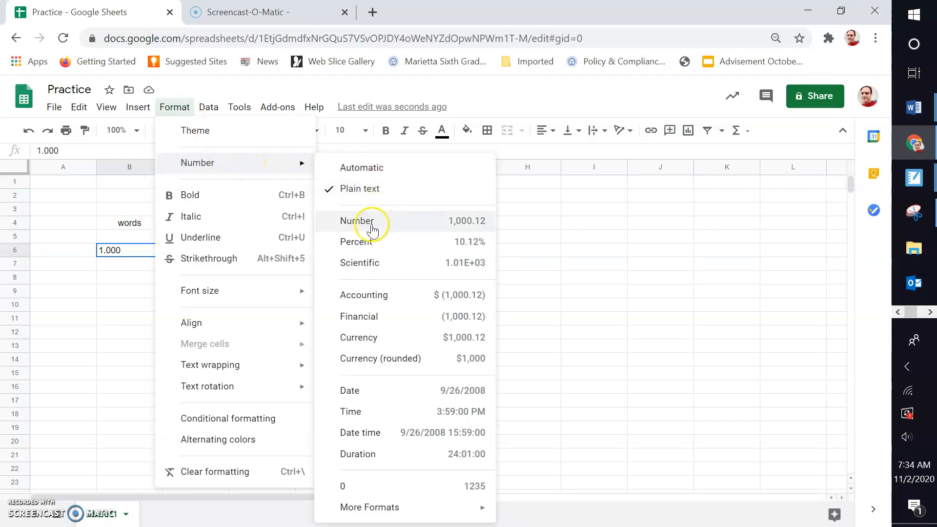
{"action": "left_click", "coordinate": [372, 242]}
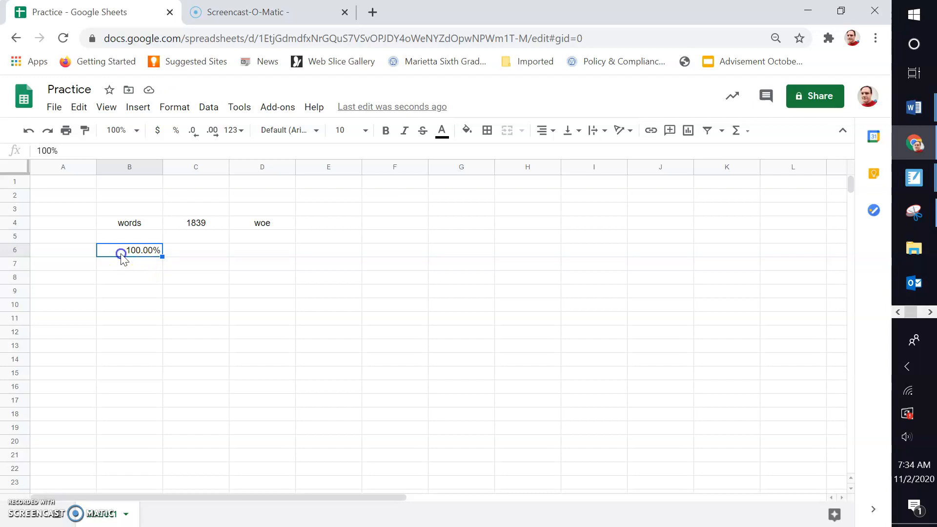
Set the number format of cell B6 back to Automatic
{"action": "left_click", "coordinate": [179, 110]}
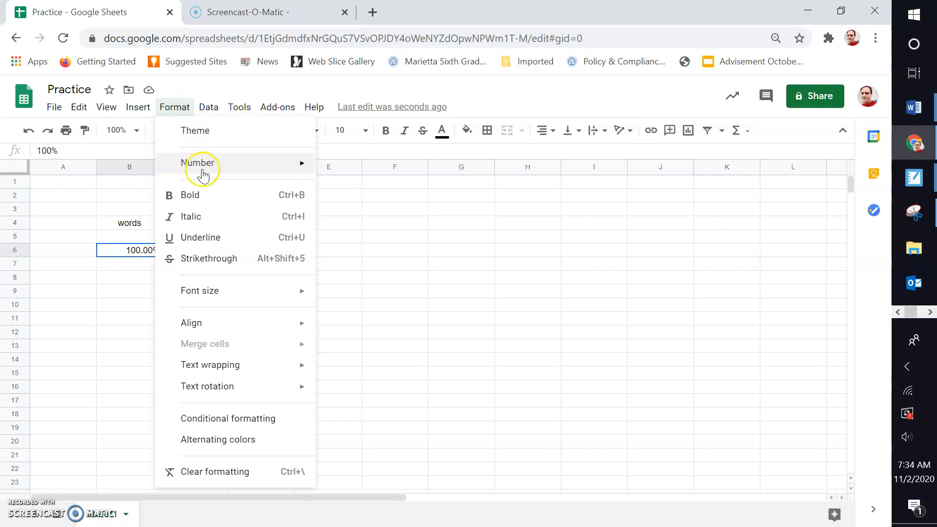
{"action": "mouse_move", "coordinate": [245, 168]}
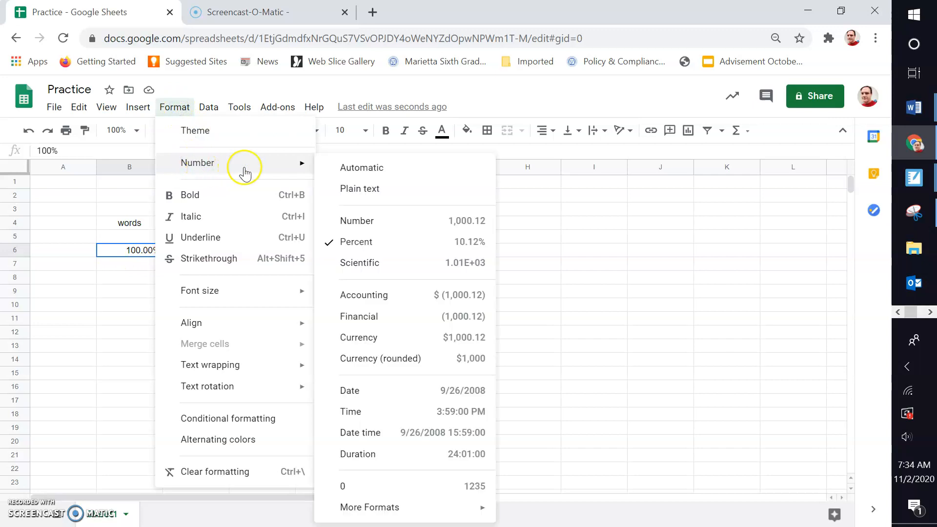
{"action": "left_click", "coordinate": [371, 168]}
{"action": "left_click", "coordinate": [134, 269]}
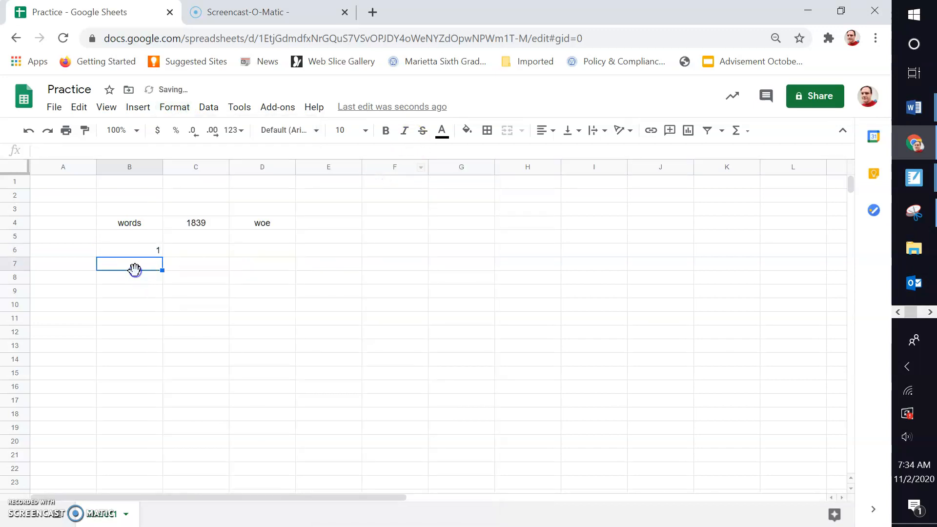
Delete the contents of the range B4:D6
{"action": "left_click", "coordinate": [148, 224]}
{"action": "left_click_drag", "start_coordinate": [148, 225], "coordinate": [264, 255]}
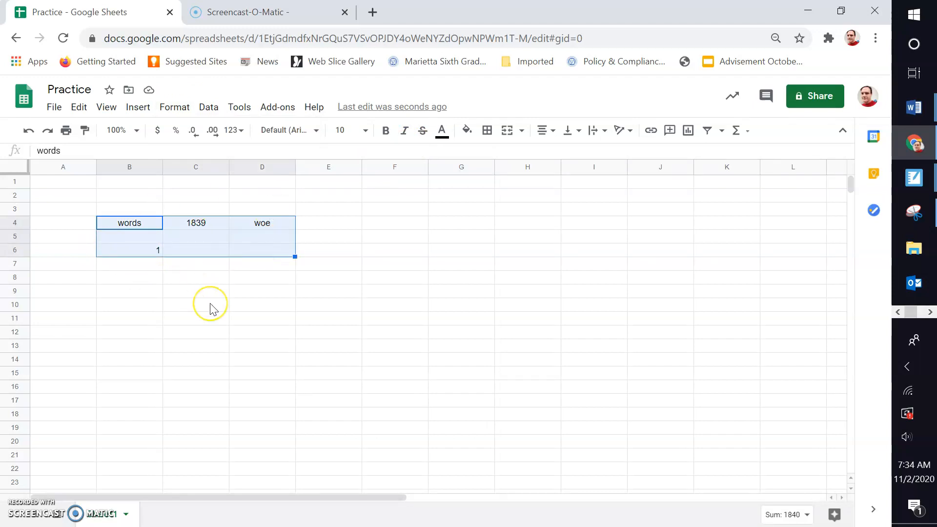
{"action": "key", "text": "Delete"}
{"action": "left_click", "coordinate": [149, 251]}
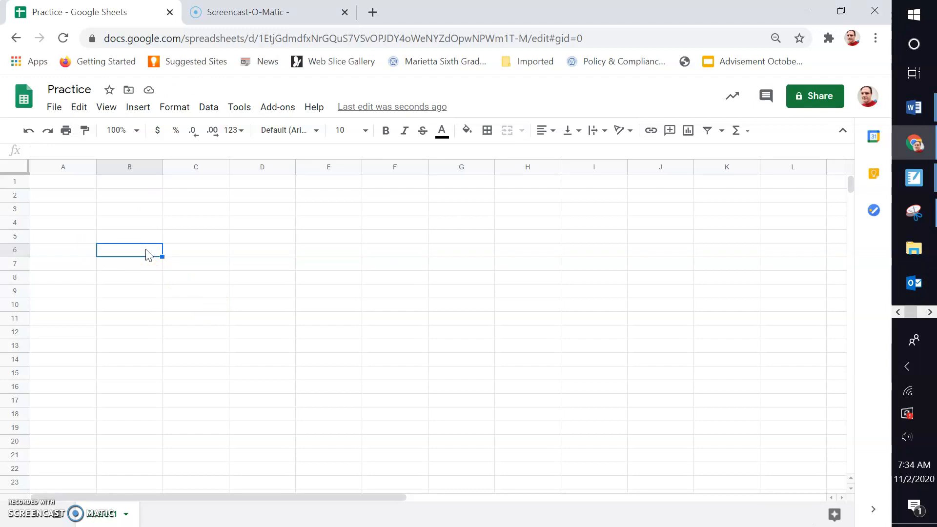
Enter "the" in cell C4 and make the text bold and italic
{"action": "left_click", "coordinate": [200, 226]}
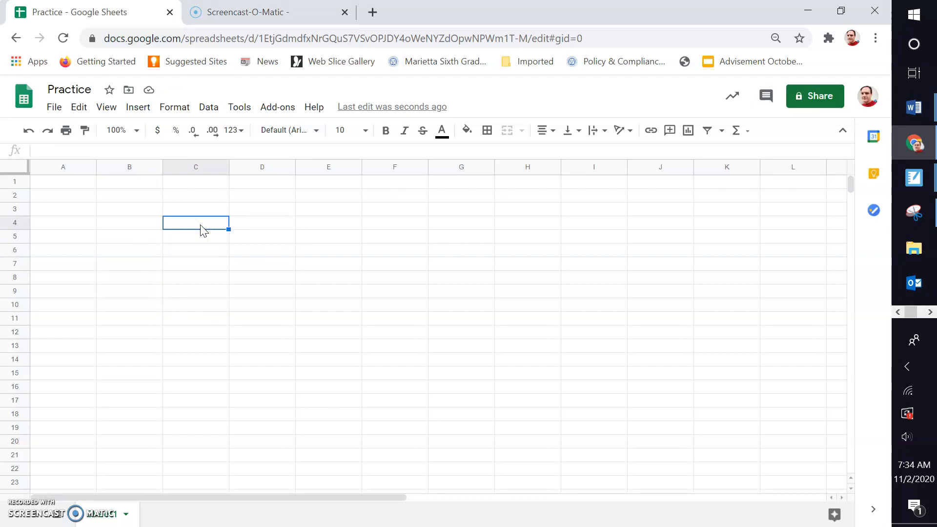
{"action": "type", "text": "the"}
{"action": "left_click", "coordinate": [204, 281]}
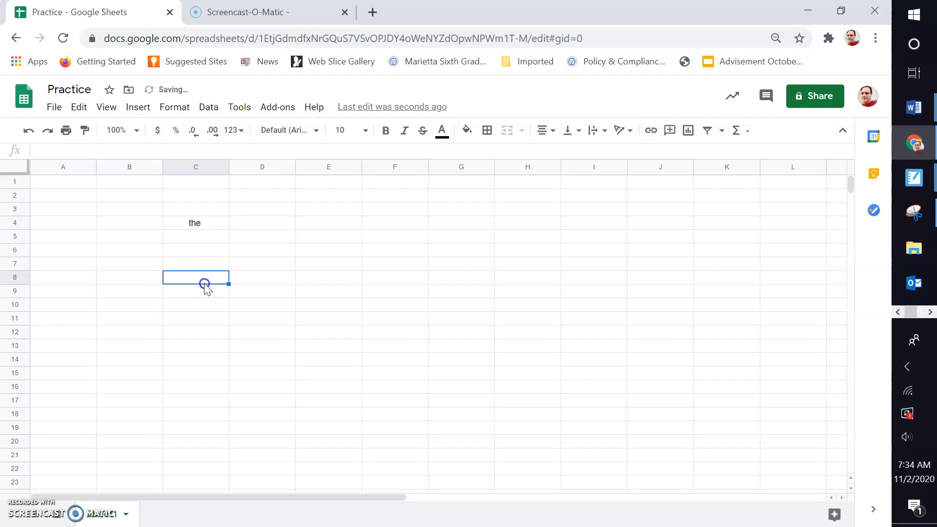
{"action": "left_click", "coordinate": [194, 226]}
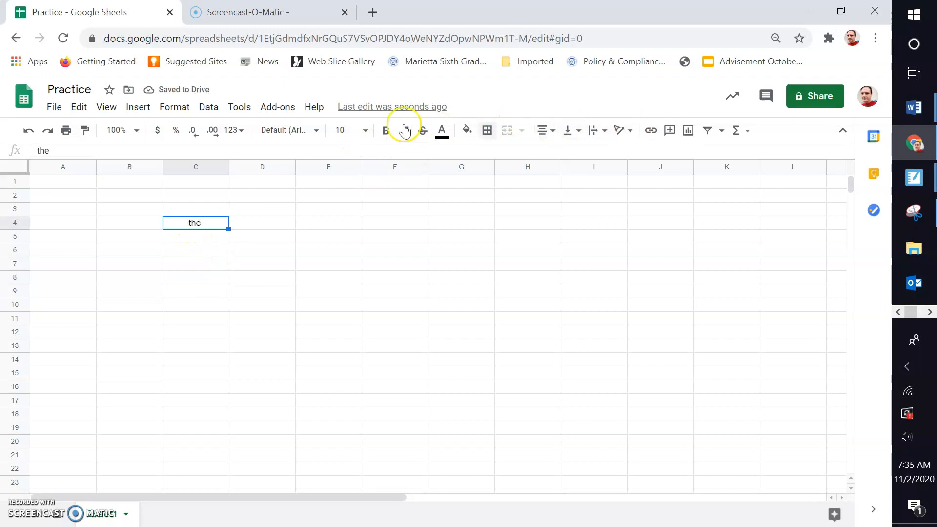
{"action": "left_click", "coordinate": [384, 131]}
{"action": "left_click", "coordinate": [403, 133]}
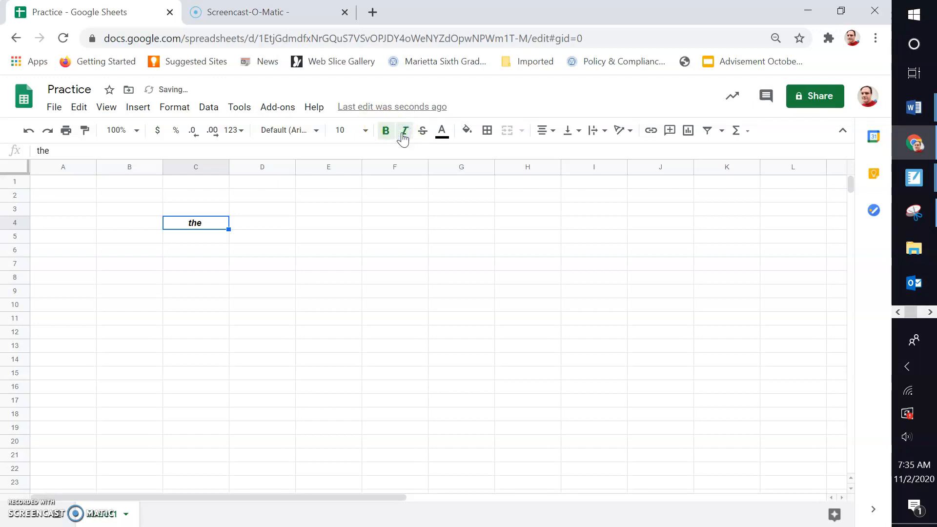
Fill cell C4 with light green and color its text orange, settling on a dark orange shade
{"action": "left_click", "coordinate": [441, 133]}
{"action": "left_click", "coordinate": [477, 191]}
{"action": "left_click", "coordinate": [467, 132]}
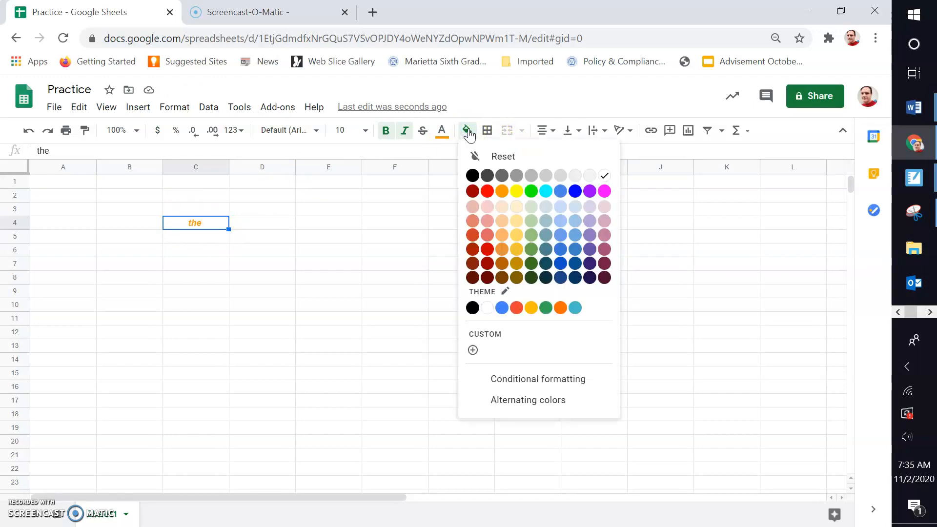
{"action": "left_click", "coordinate": [531, 208]}
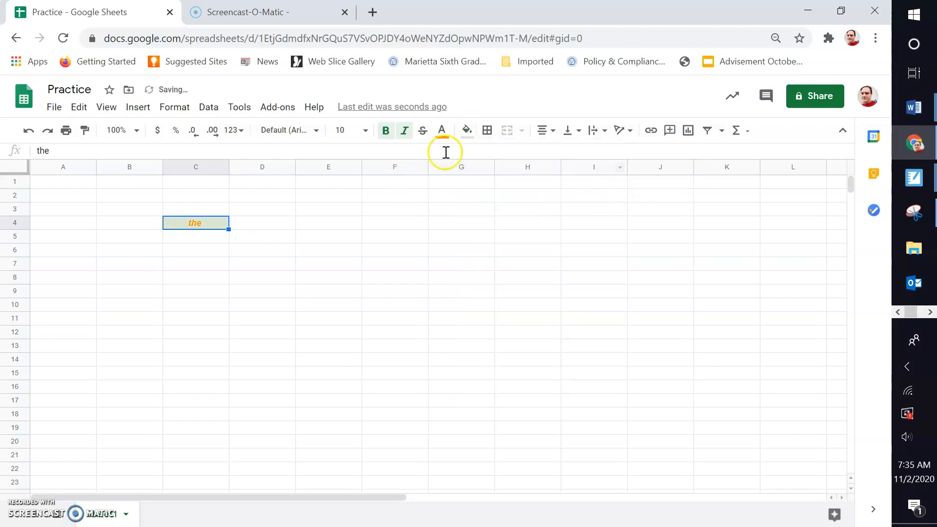
{"action": "left_click", "coordinate": [442, 130]}
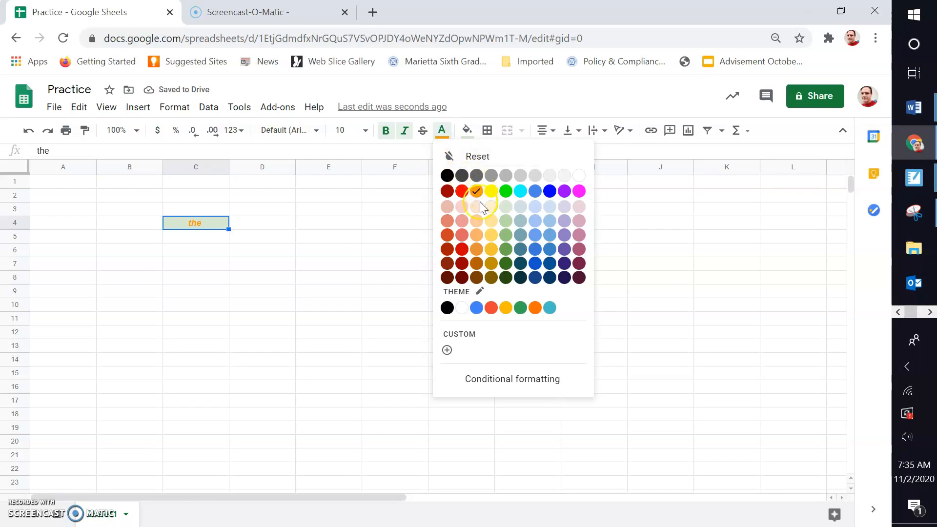
{"action": "left_click", "coordinate": [476, 263]}
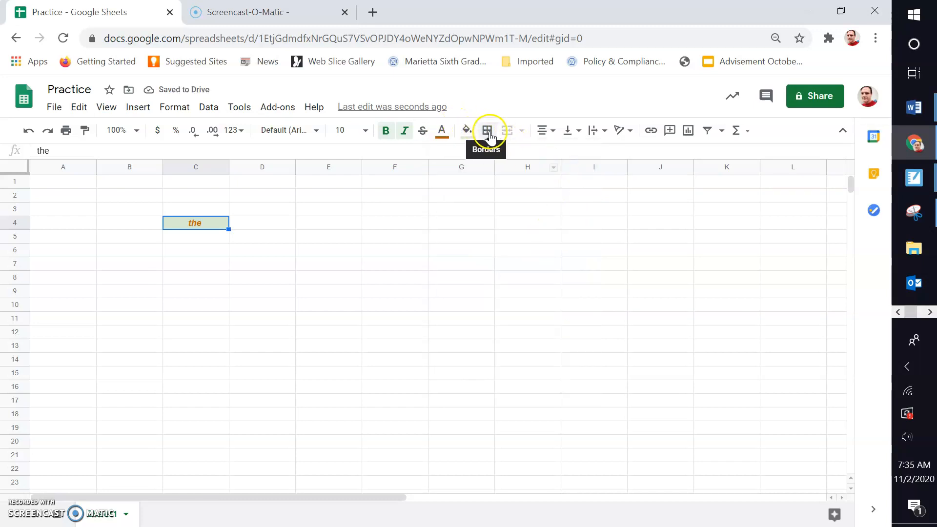
Add a thick blue outer border around cell C4, then deselect the cell
{"action": "left_click", "coordinate": [487, 130]}
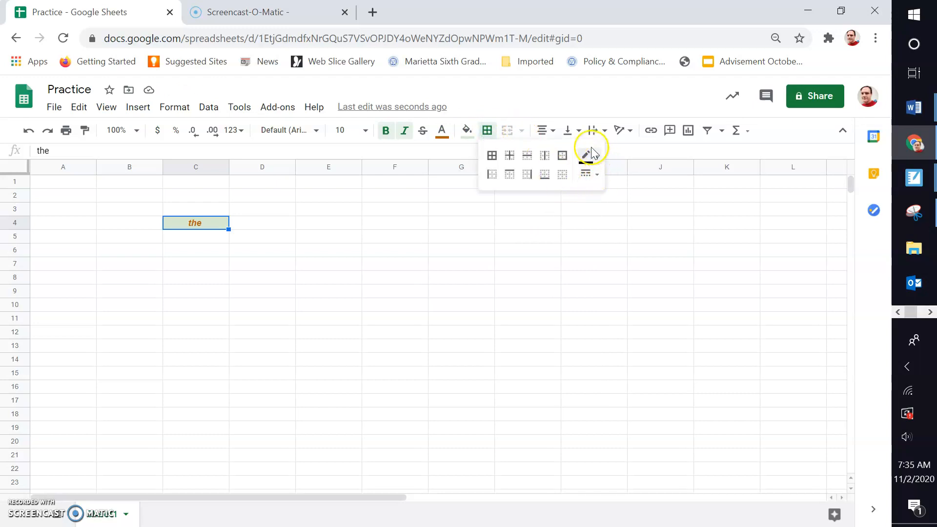
{"action": "left_click", "coordinate": [587, 175]}
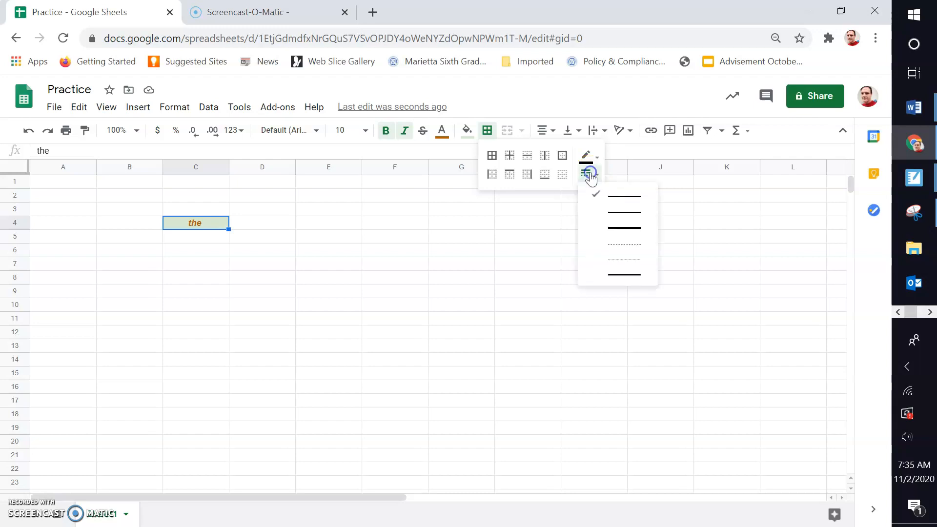
{"action": "left_click", "coordinate": [619, 227]}
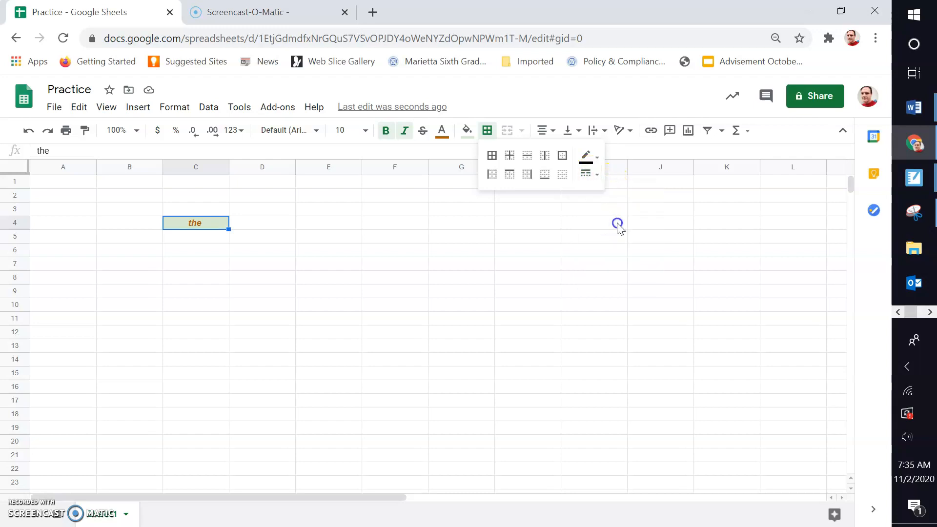
{"action": "left_click", "coordinate": [590, 158]}
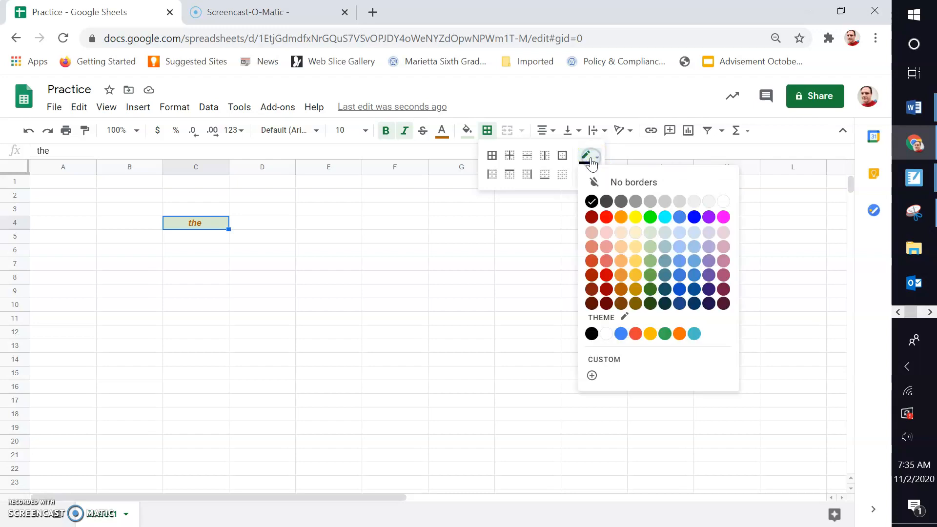
{"action": "left_click", "coordinate": [694, 217]}
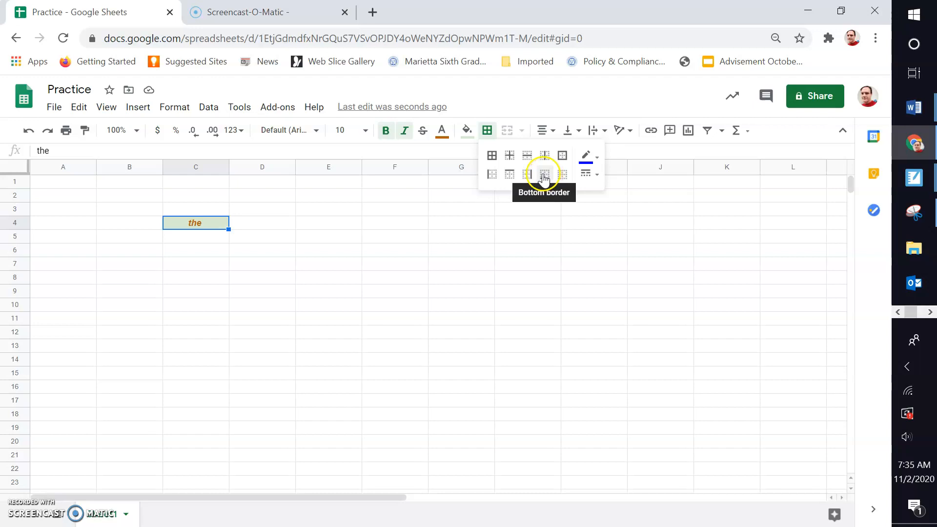
{"action": "left_click", "coordinate": [562, 156]}
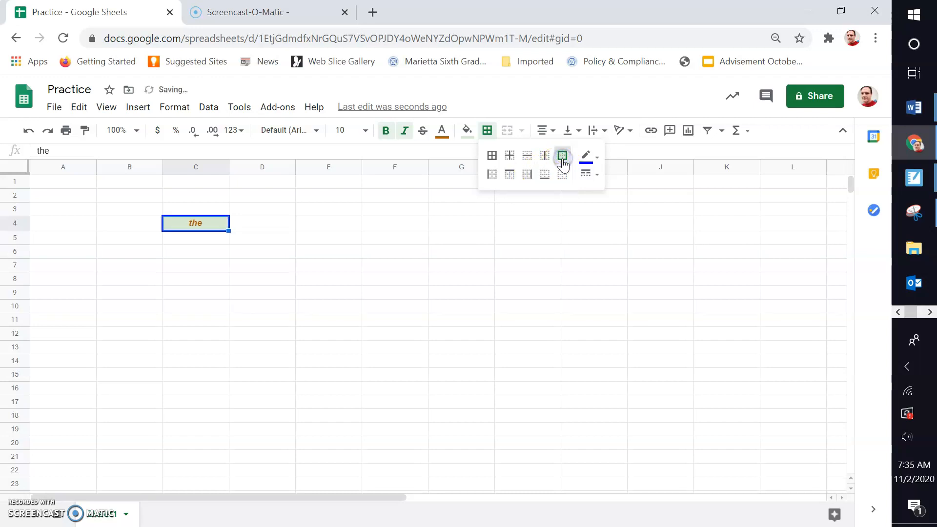
{"action": "left_click", "coordinate": [268, 224]}
{"action": "left_click", "coordinate": [267, 284]}
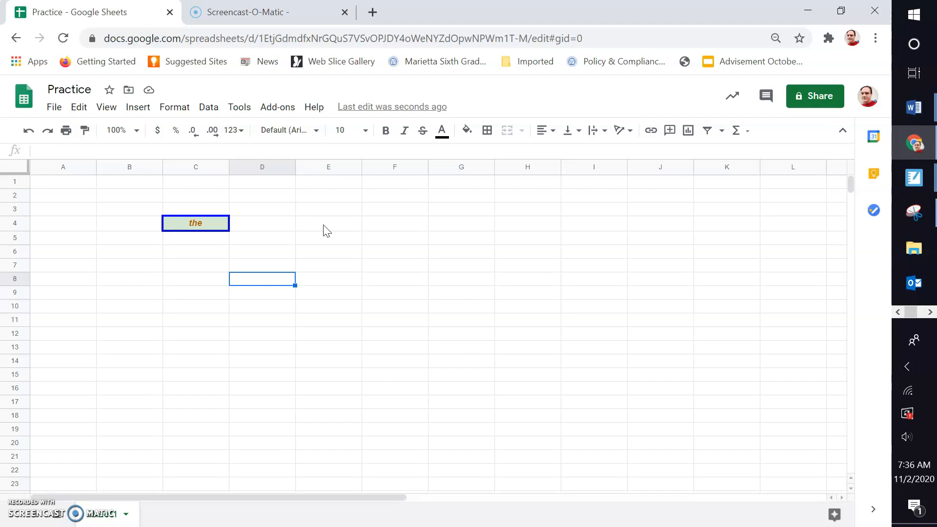
Move the formatted cell C4 to D5, and from there to B5
{"action": "left_click", "coordinate": [214, 225]}
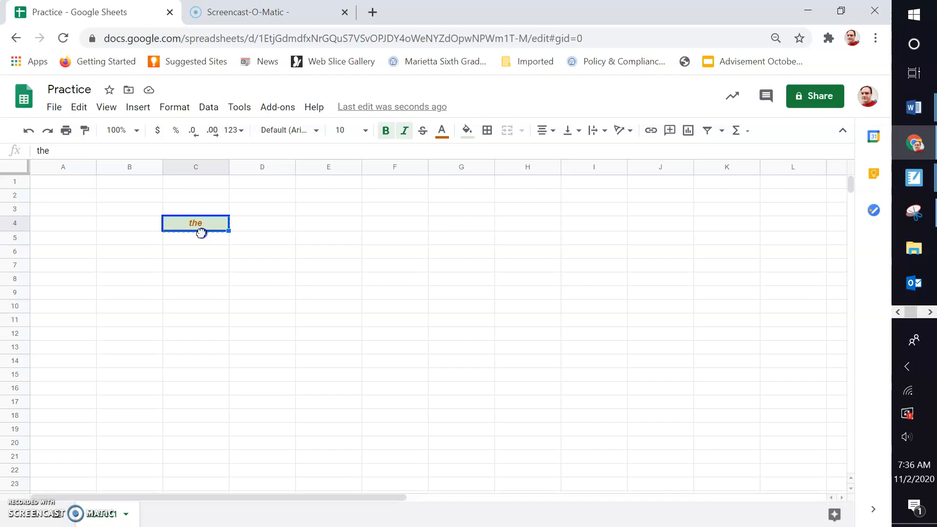
{"action": "left_click_drag", "start_coordinate": [201, 232], "coordinate": [260, 238]}
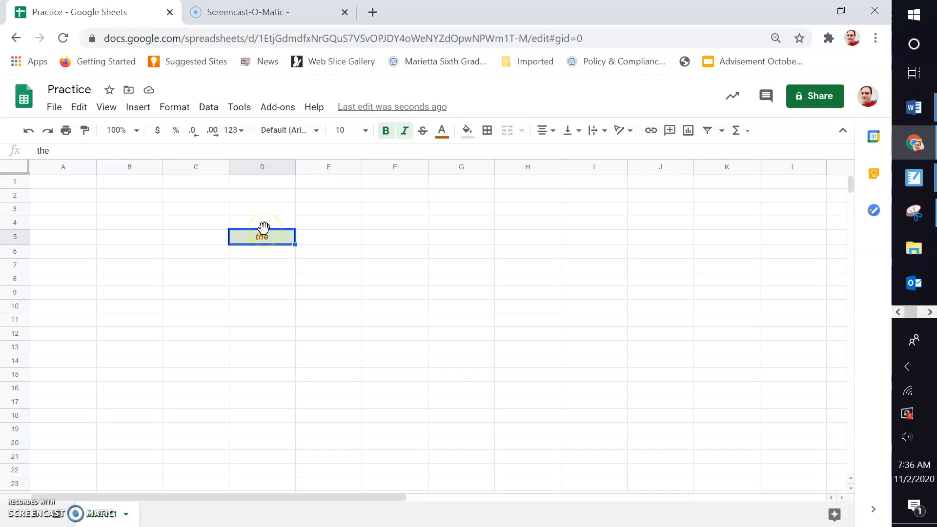
{"action": "left_click_drag", "start_coordinate": [264, 229], "coordinate": [121, 242]}
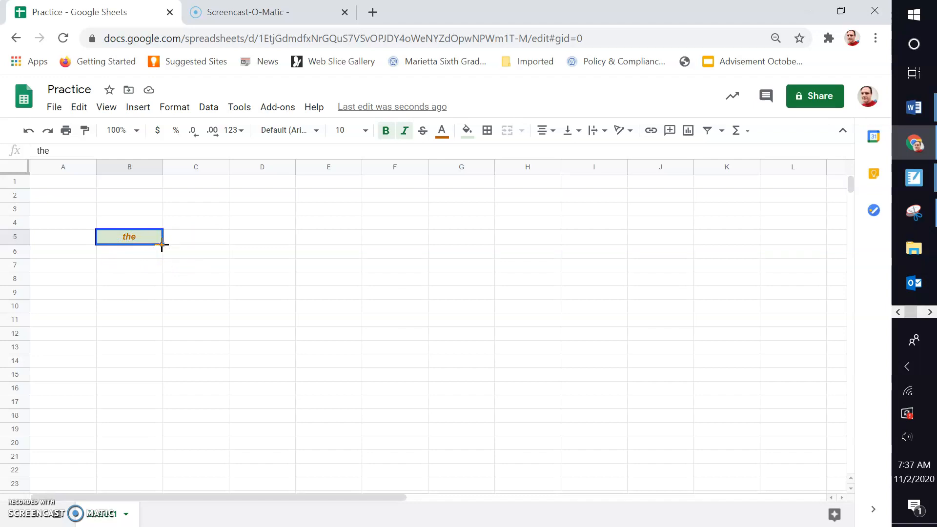
Fill the content and formatting of cell B5 down through cell B9
{"action": "left_click_drag", "start_coordinate": [162, 245], "coordinate": [162, 260]}
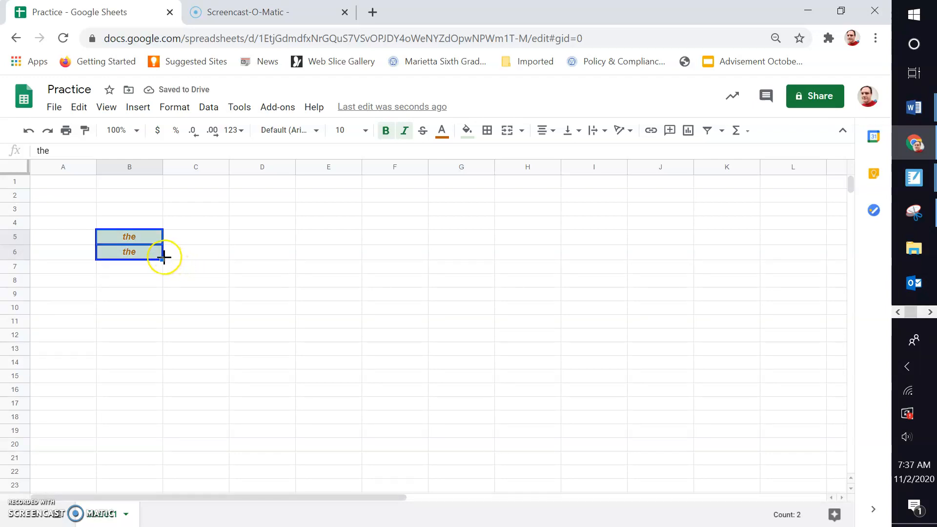
{"action": "left_click_drag", "start_coordinate": [162, 259], "coordinate": [230, 299]}
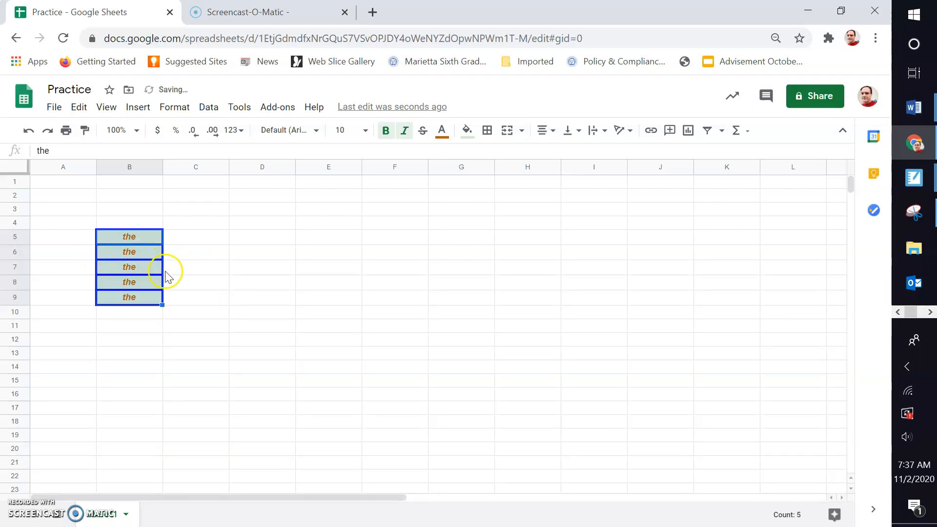
Extend the fill of the styled "the" cells to cover B5:C10, and copy cell C5 into E5
{"action": "left_click_drag", "start_coordinate": [163, 306], "coordinate": [213, 320]}
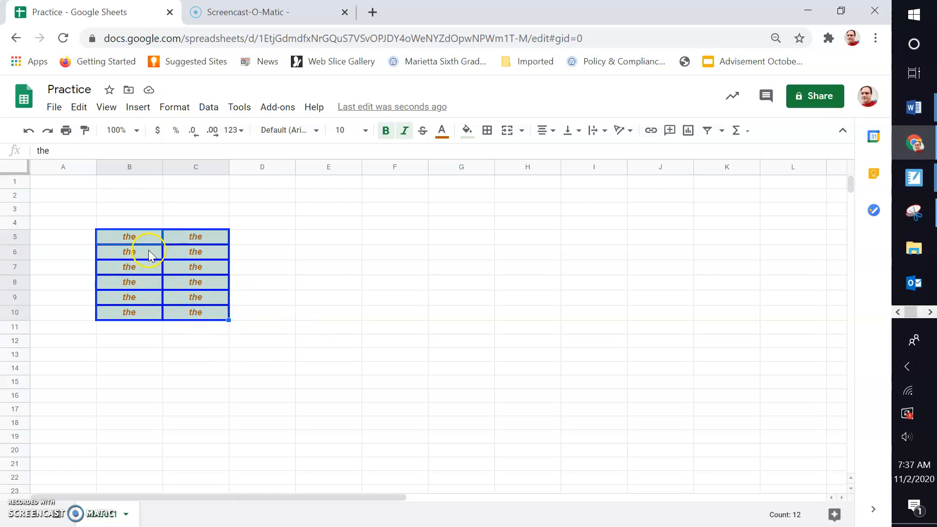
{"action": "left_click", "coordinate": [213, 238]}
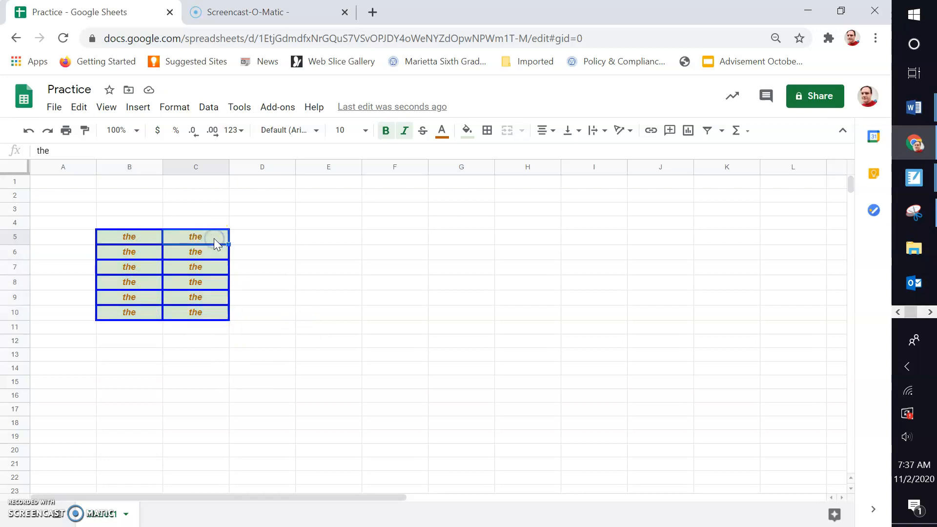
{"action": "left_click", "coordinate": [214, 238]}
{"action": "left_click", "coordinate": [332, 238]}
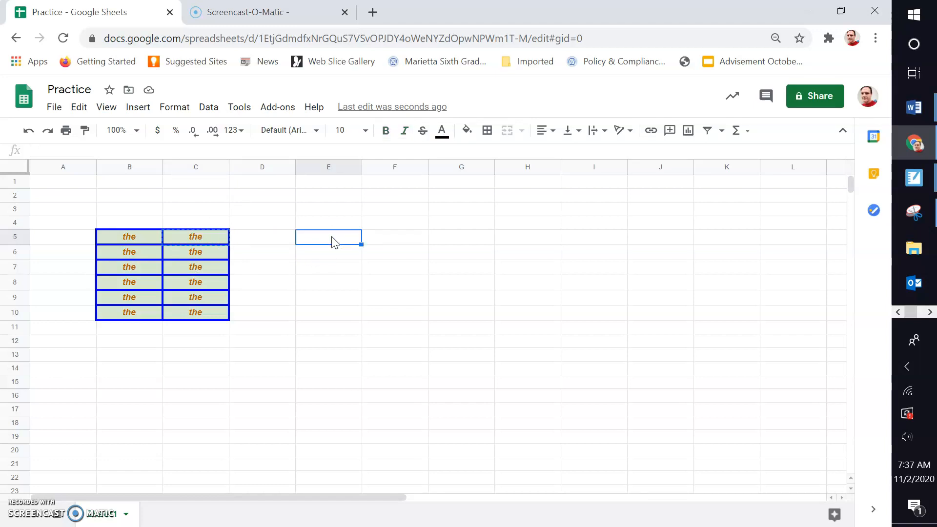
{"action": "type", "text": "the"}
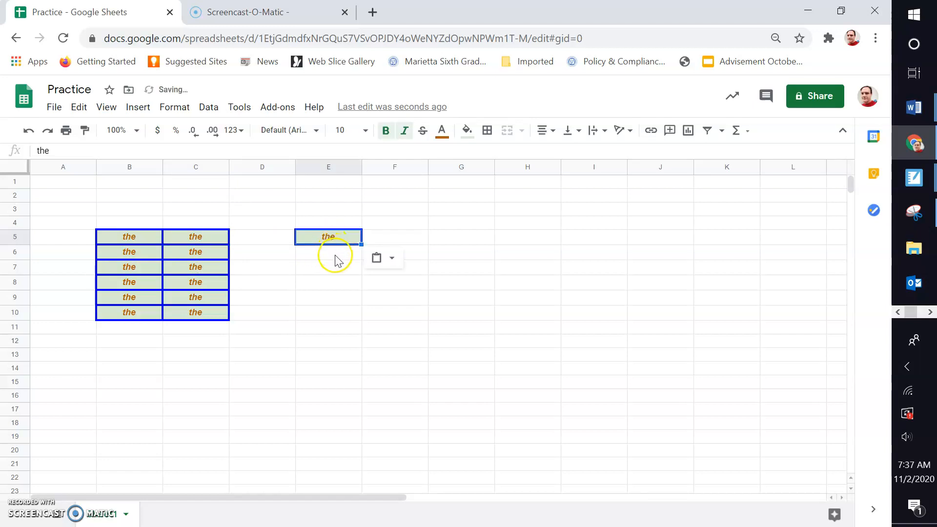
{"action": "left_click", "coordinate": [336, 255]}
{"action": "left_click", "coordinate": [339, 280]}
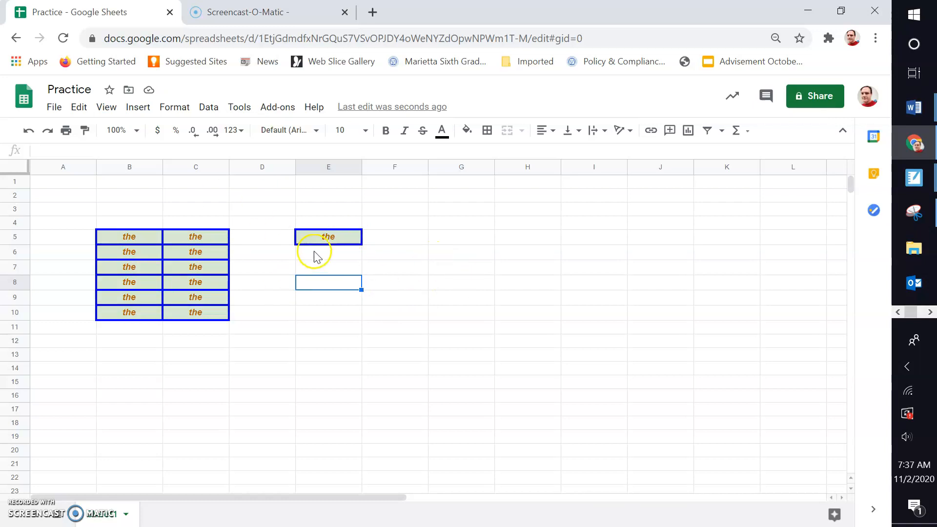
Clear the contents of the cell range B4:E10
{"action": "left_click_drag", "start_coordinate": [124, 222], "coordinate": [331, 320]}
{"action": "left_click", "coordinate": [331, 319]}
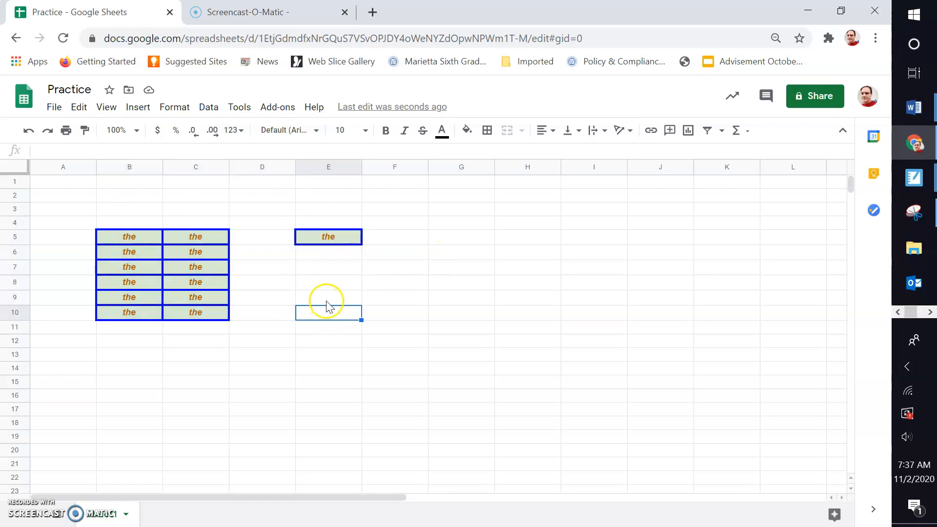
{"action": "left_click_drag", "start_coordinate": [116, 220], "coordinate": [339, 317]}
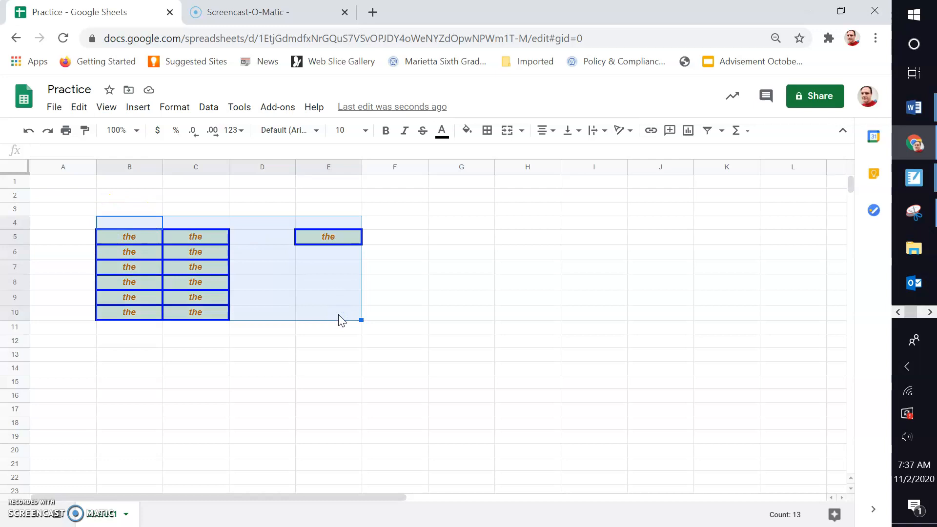
{"action": "key", "text": "Delete"}
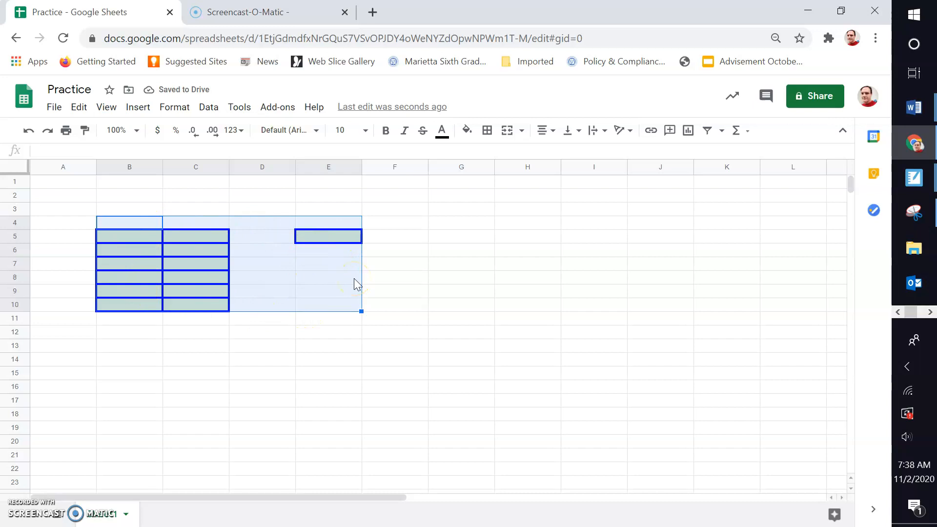
Remove all borders from the range B4:E10 and set its fill color to white
{"action": "left_click", "coordinate": [489, 131]}
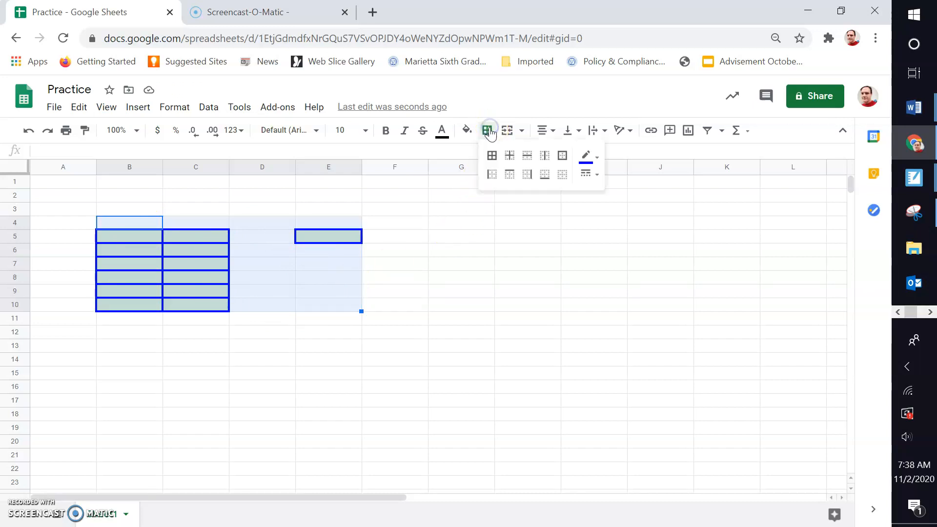
{"action": "left_click", "coordinate": [561, 175]}
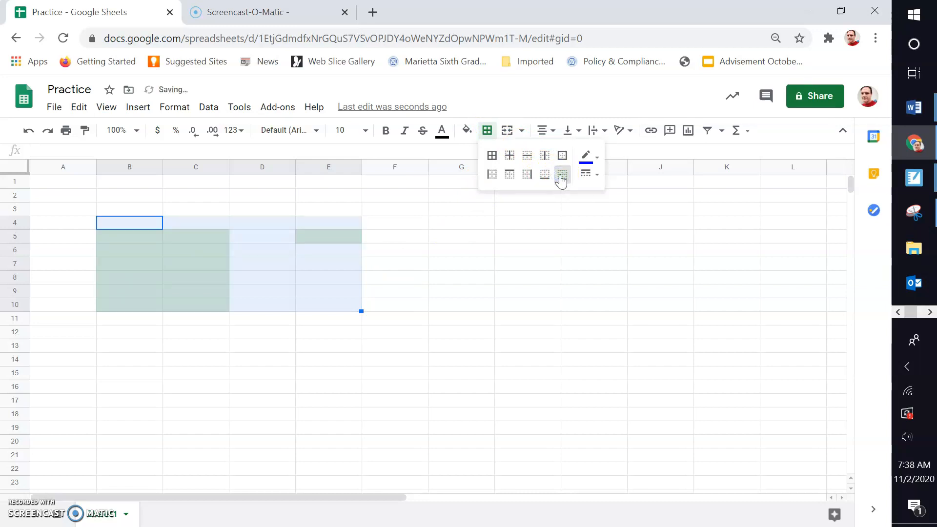
{"action": "left_click", "coordinate": [469, 133]}
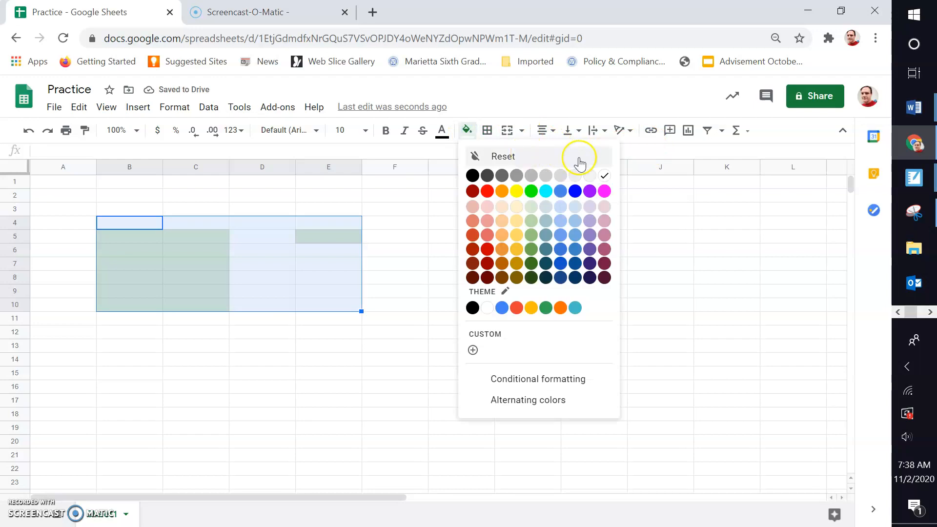
{"action": "left_click", "coordinate": [604, 176]}
{"action": "left_click", "coordinate": [336, 238]}
{"action": "left_click", "coordinate": [311, 331]}
{"action": "left_click", "coordinate": [233, 267]}
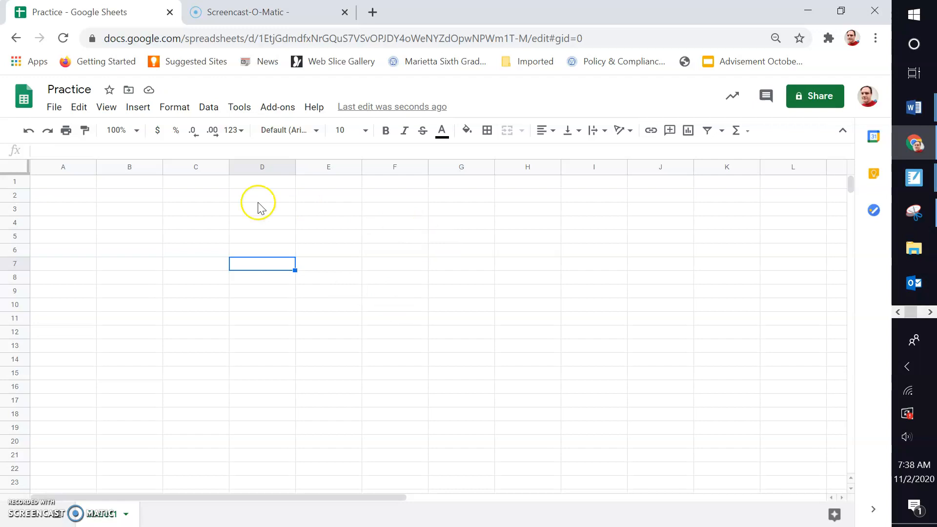
Enter the number 1 in cell C3
{"action": "left_click", "coordinate": [222, 210]}
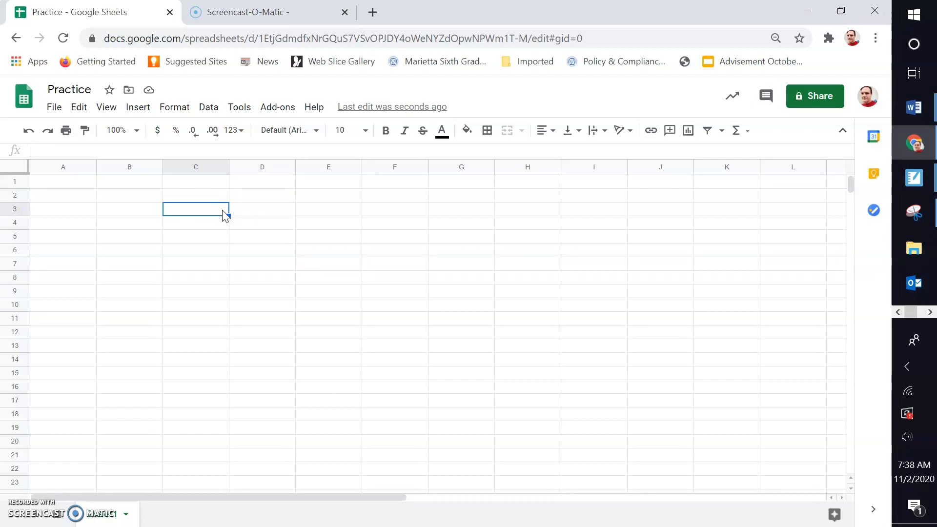
{"action": "type", "text": "1"}
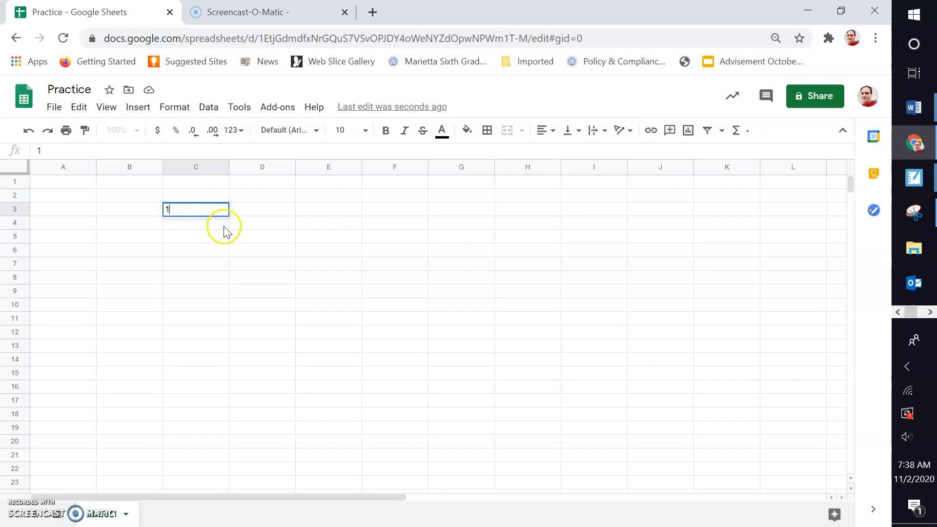
{"action": "left_click", "coordinate": [265, 227]}
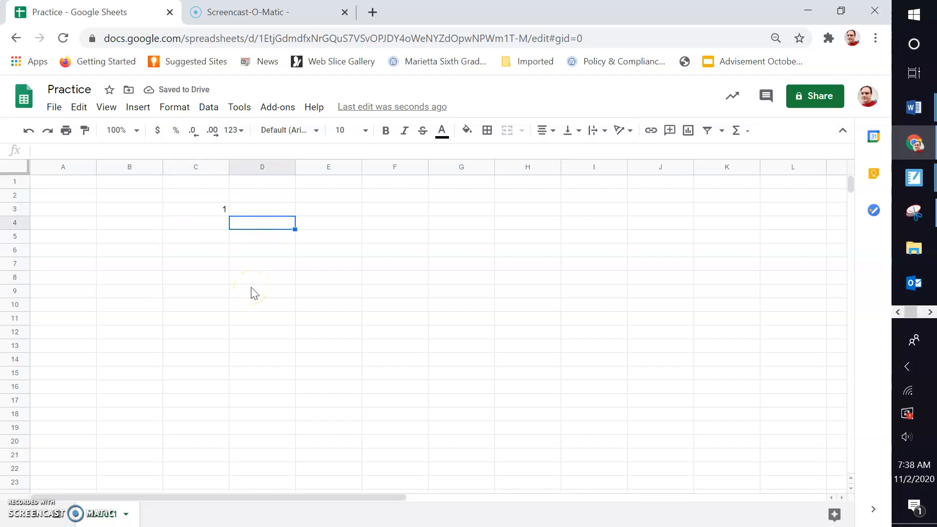
Fill the single value in C3 down through C10, and clear the copies from C4:C10
{"action": "left_click", "coordinate": [214, 209]}
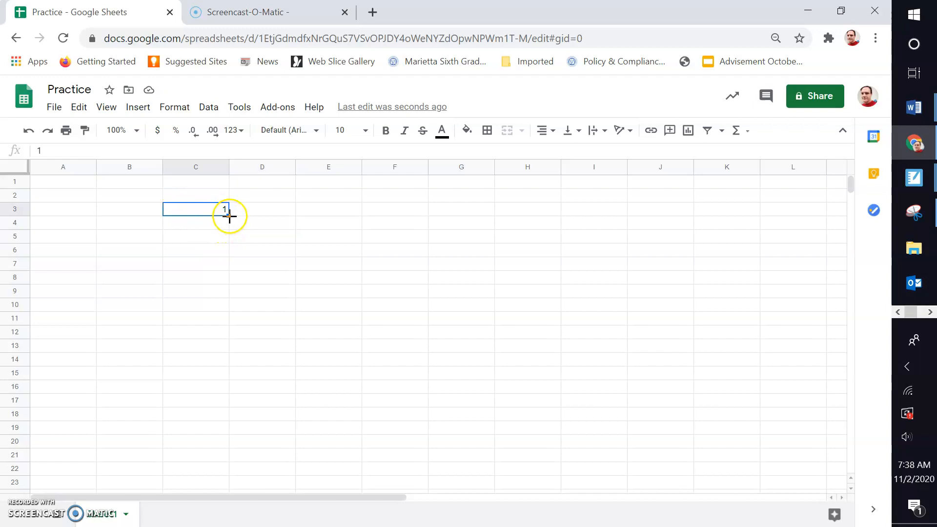
{"action": "left_click_drag", "start_coordinate": [229, 216], "coordinate": [228, 300]}
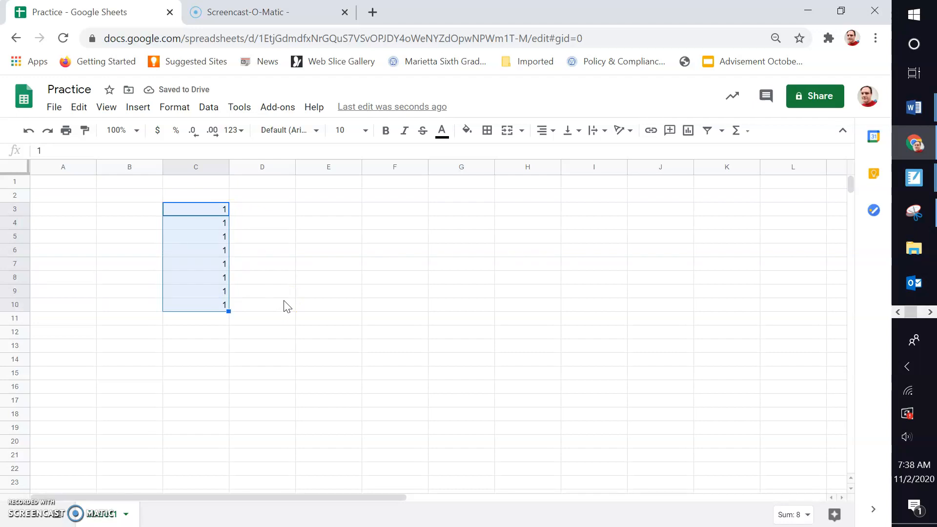
{"action": "left_click", "coordinate": [285, 306]}
{"action": "left_click_drag", "start_coordinate": [222, 222], "coordinate": [220, 308]}
{"action": "key", "text": "Delete"}
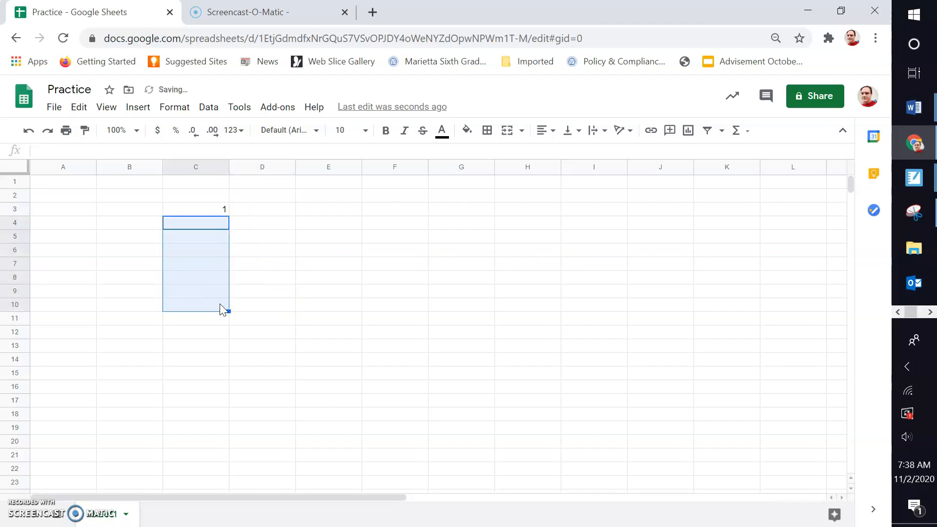
Enter the number 2 in cell C4, directly below the 1
{"action": "left_click", "coordinate": [209, 209]}
{"action": "left_click", "coordinate": [213, 224]}
{"action": "type", "text": "2"}
{"action": "left_click", "coordinate": [236, 223]}
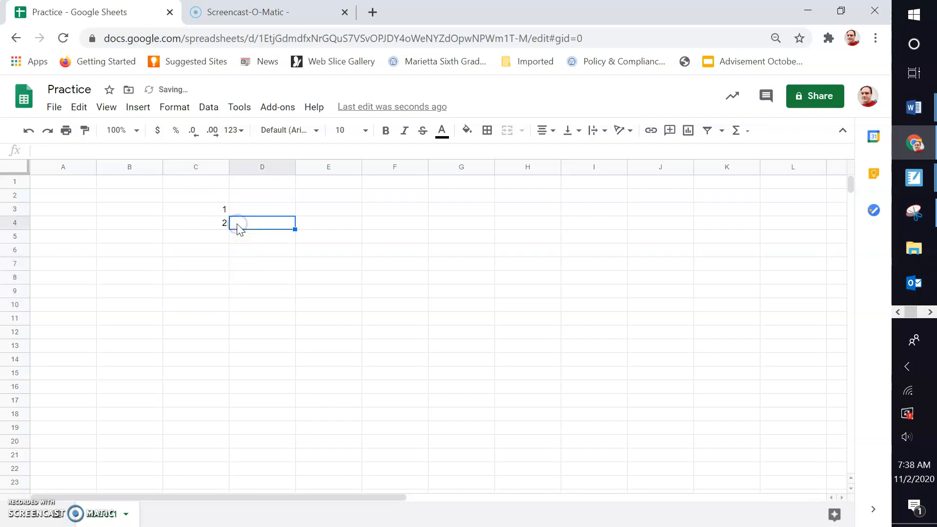
Extend the 1, 2 number series from C3:C4 down through cell C13
{"action": "left_click_drag", "start_coordinate": [218, 209], "coordinate": [217, 229]}
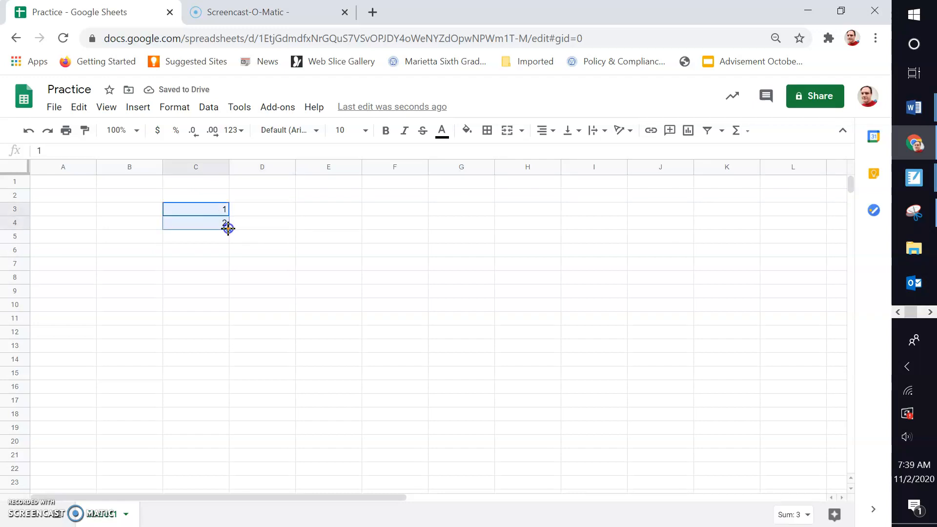
{"action": "mouse_move", "coordinate": [228, 228]}
{"action": "left_mouse_down"}
{"action": "mouse_move", "coordinate": [224, 321]}
{"action": "mouse_move", "coordinate": [227, 224]}
{"action": "left_mouse_up"}
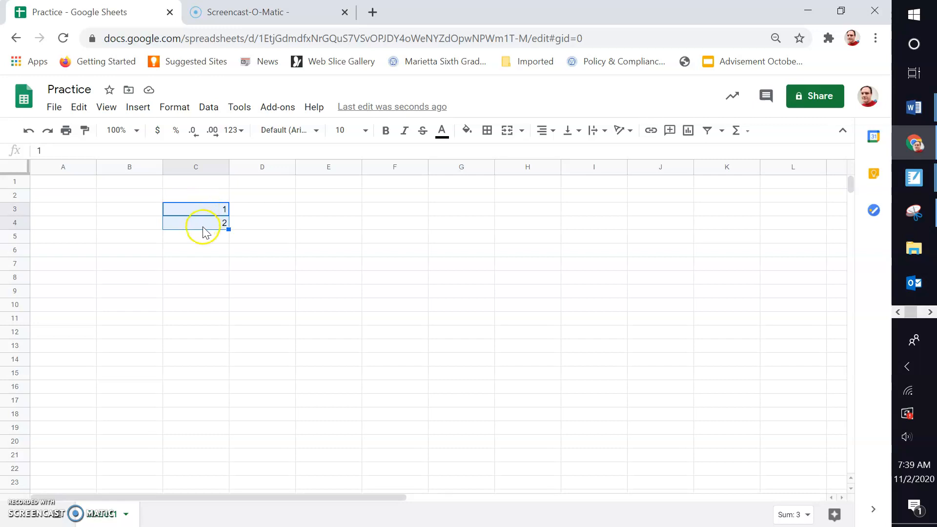
{"action": "left_click_drag", "start_coordinate": [228, 229], "coordinate": [228, 348]}
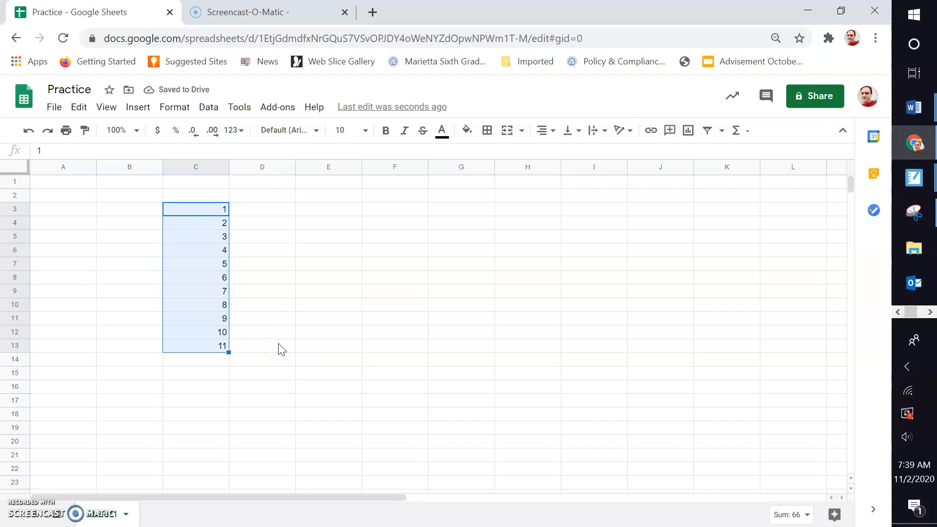
{"action": "left_click", "coordinate": [278, 347]}
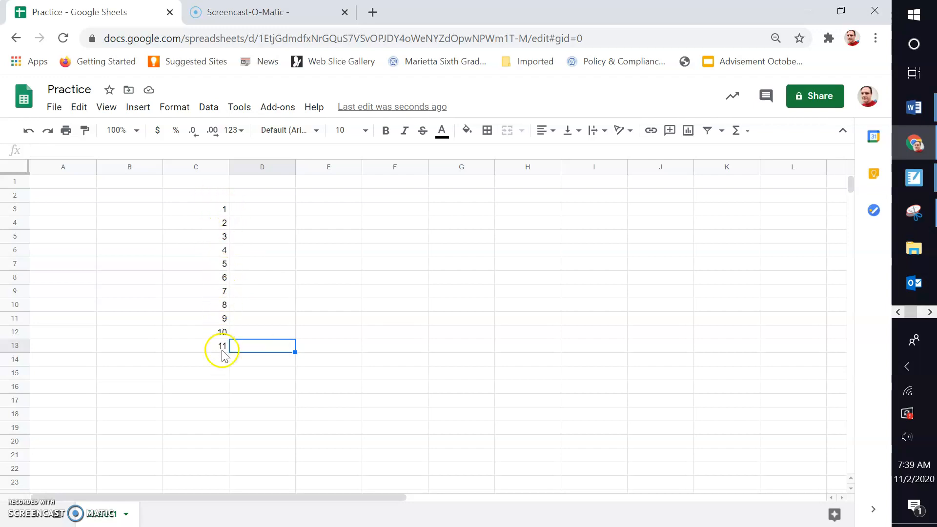
Enter 2 in cell E3 and 4 in cell E4 as the start of an even-number series
{"action": "left_click", "coordinate": [316, 210]}
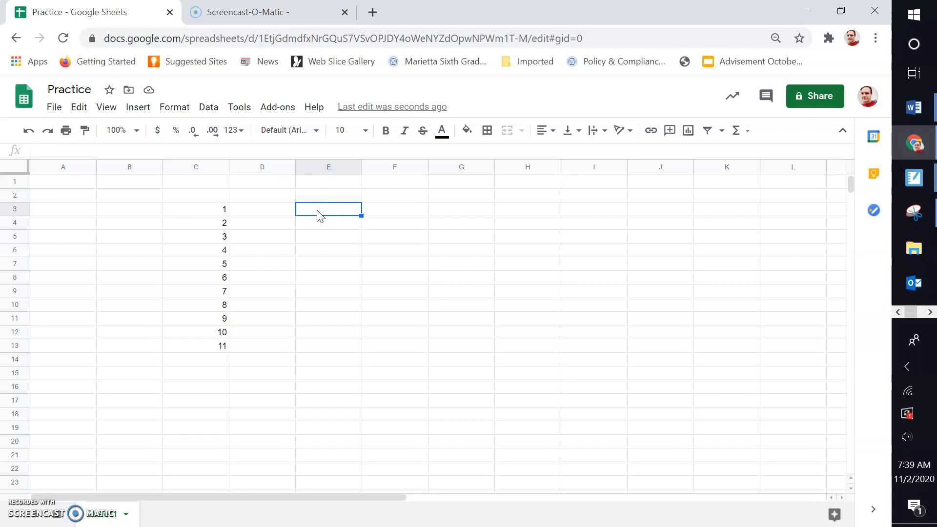
{"action": "type", "text": "2"}
{"action": "key", "text": "Return"}
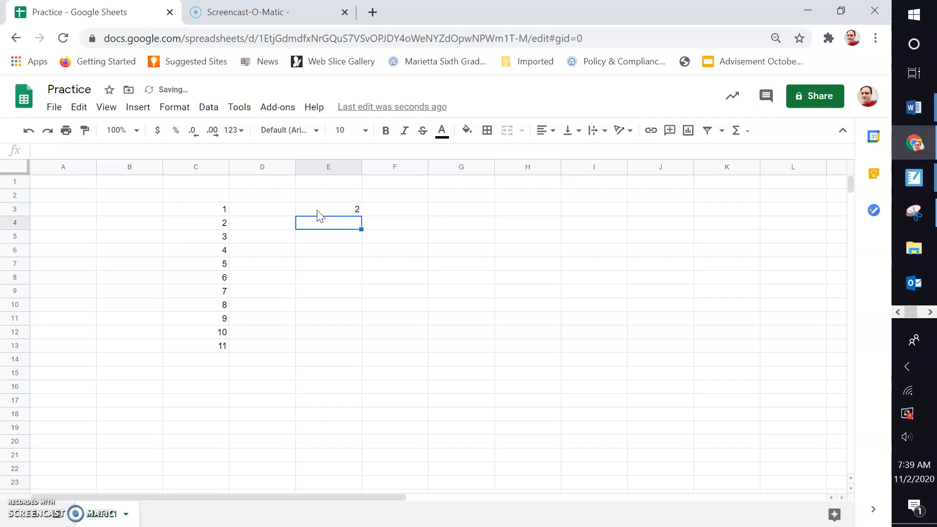
{"action": "type", "text": "4"}
{"action": "left_click", "coordinate": [387, 224]}
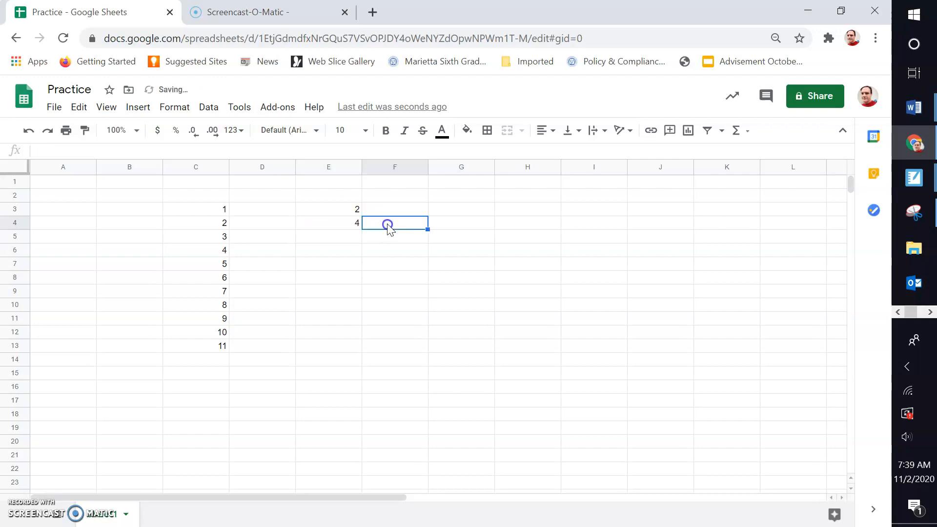
Extend the even-number series from E3:E4 down through cell E13
{"action": "left_click", "coordinate": [336, 214]}
{"action": "left_click_drag", "start_coordinate": [336, 217], "coordinate": [336, 221]}
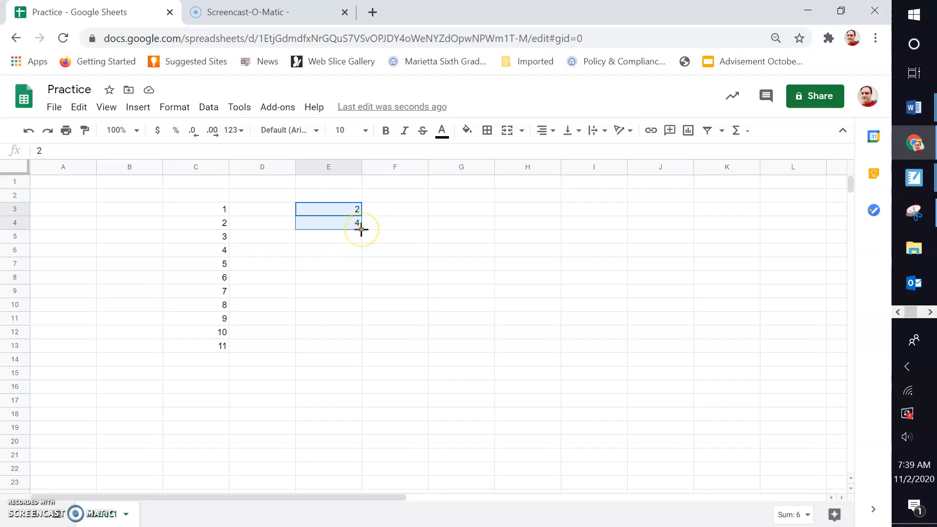
{"action": "left_click_drag", "start_coordinate": [361, 229], "coordinate": [359, 350]}
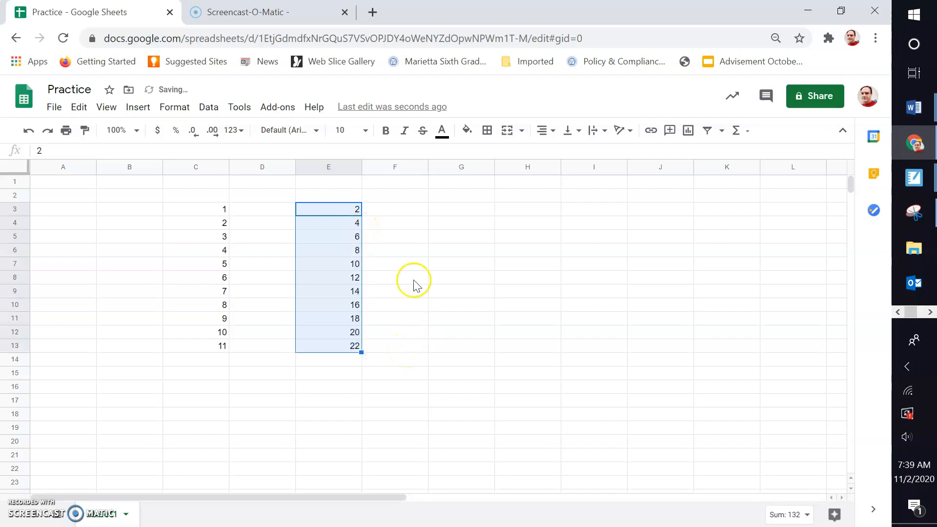
{"action": "left_click", "coordinate": [397, 224]}
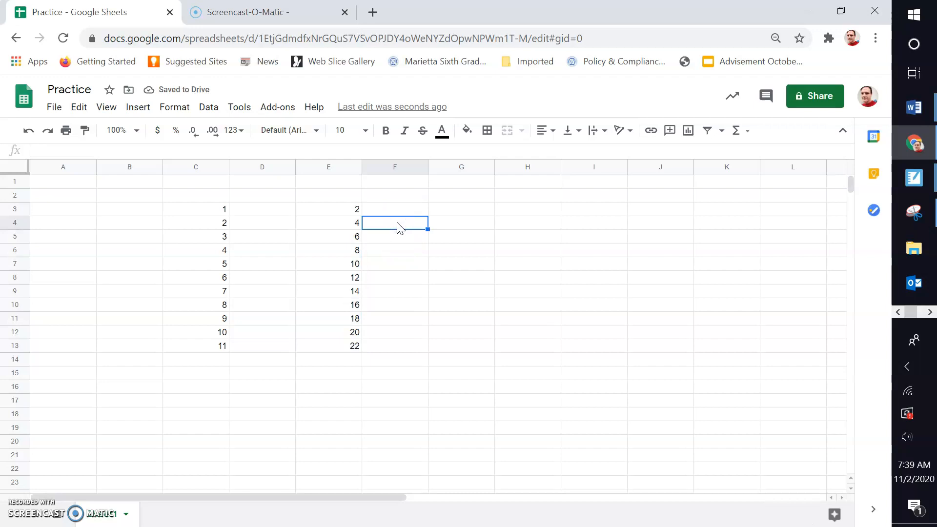
Enter 1 in cell G3 and 3 in cell G4 as the start of an odd-number series
{"action": "left_click", "coordinate": [450, 211]}
{"action": "type", "text": "1"}
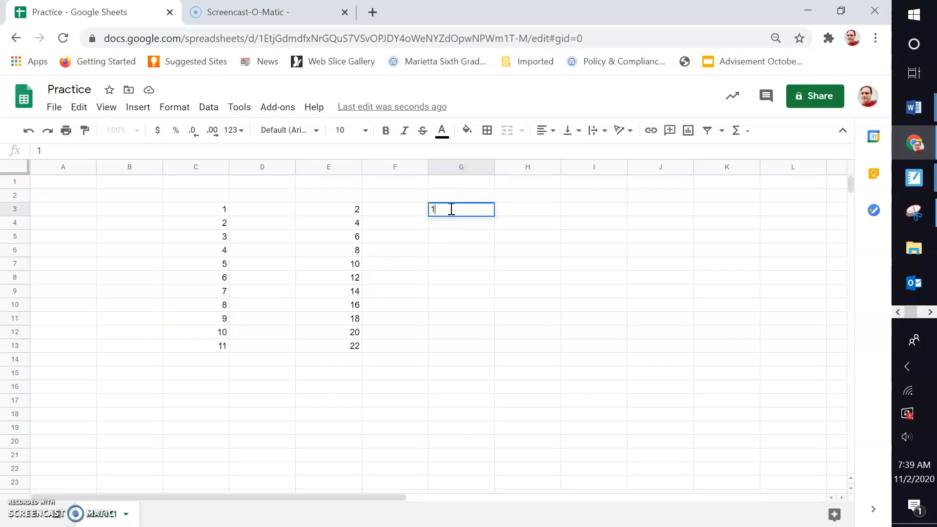
{"action": "left_click", "coordinate": [452, 224]}
{"action": "type", "text": "3"}
{"action": "left_click", "coordinate": [510, 224]}
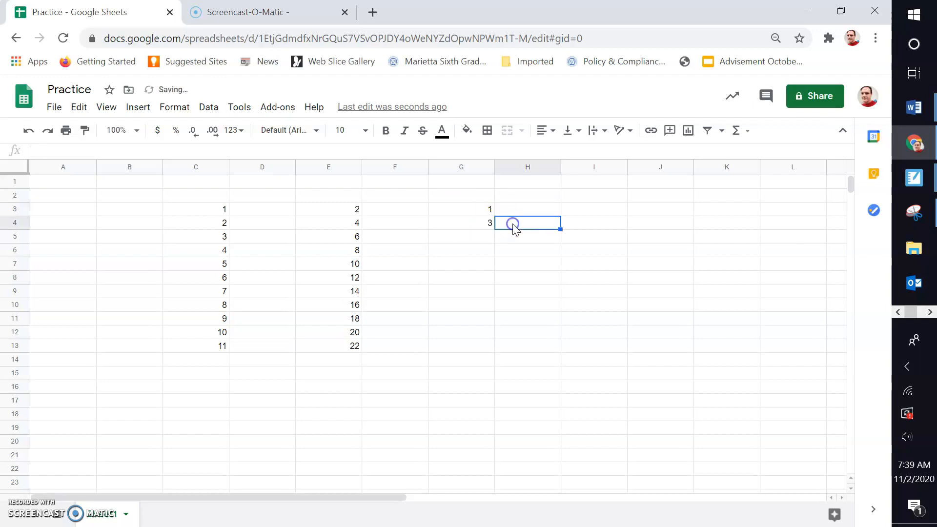
Extend the odd-number series from G3:G4 down through cell G13, and select cell I3
{"action": "left_click_drag", "start_coordinate": [481, 208], "coordinate": [479, 222]}
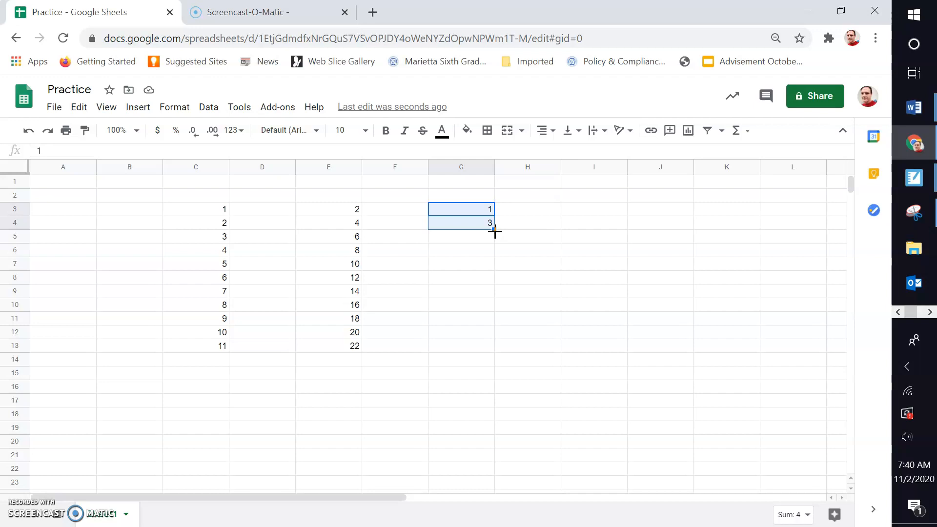
{"action": "left_click_drag", "start_coordinate": [495, 231], "coordinate": [488, 343]}
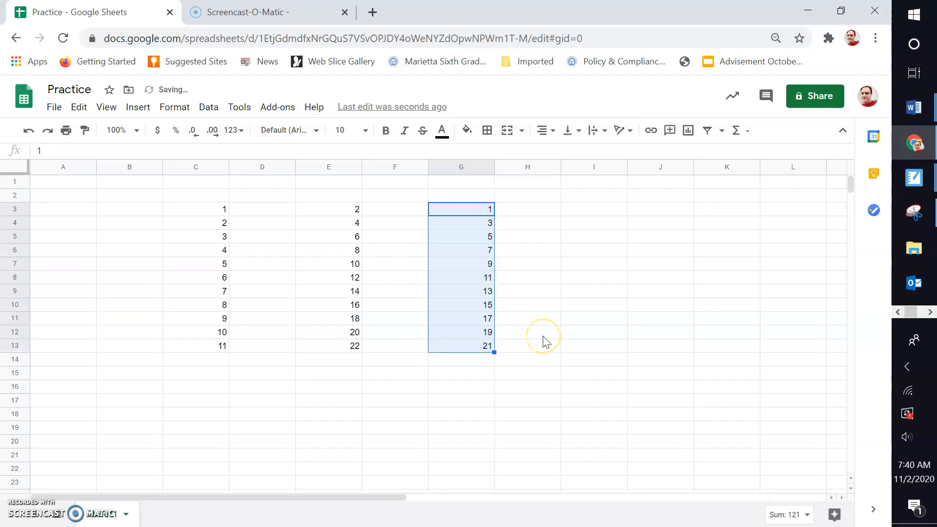
{"action": "left_click", "coordinate": [549, 278]}
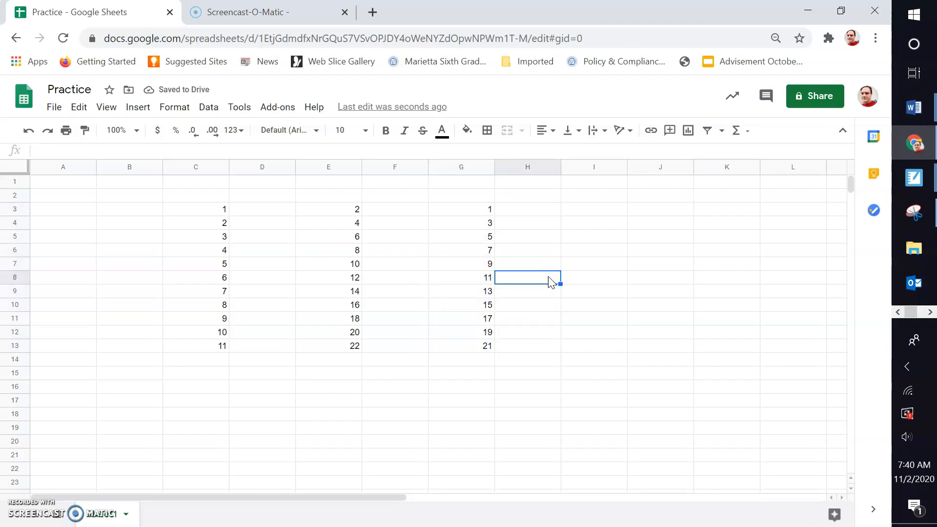
{"action": "left_click", "coordinate": [577, 210]}
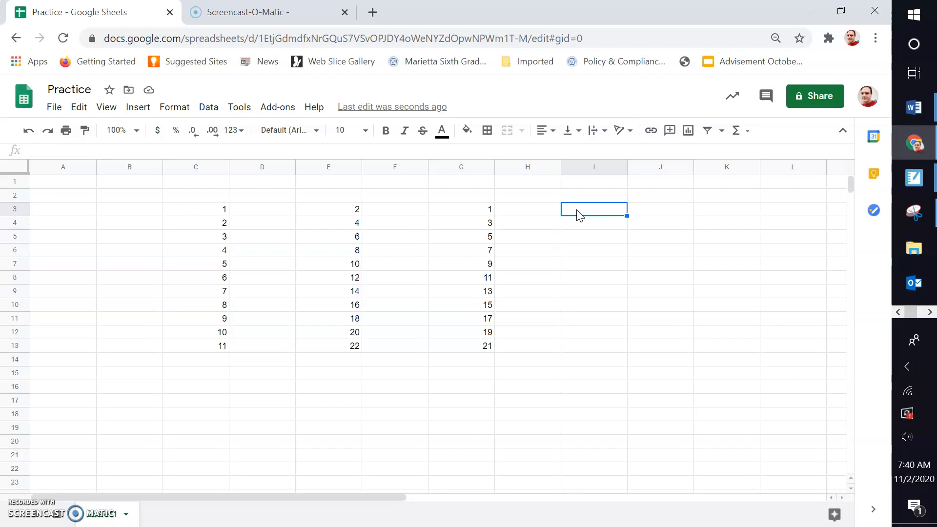
Enter 6 in cell I3 and 12 in cell I4, and extend the series down through cell I13
{"action": "type", "text": "6"}
{"action": "left_click", "coordinate": [580, 222]}
{"action": "type", "text": "12"}
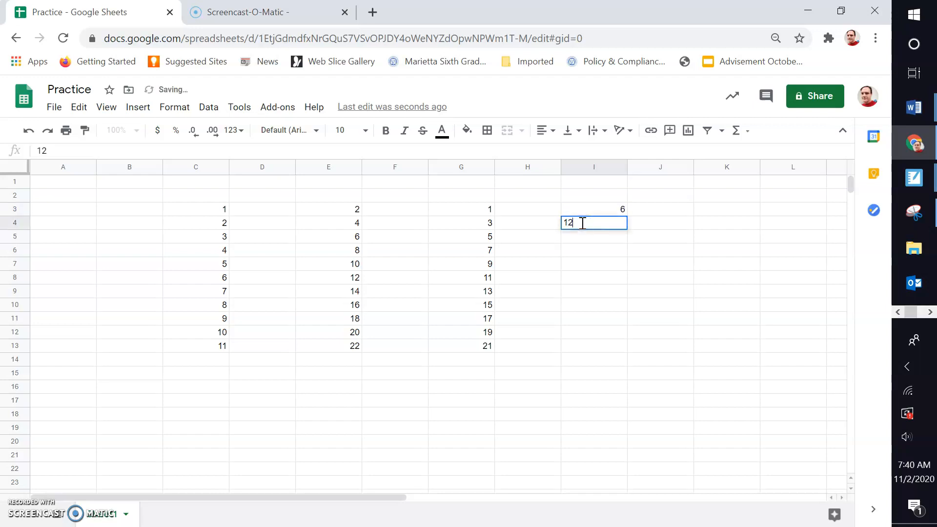
{"action": "left_click", "coordinate": [646, 223]}
{"action": "left_click_drag", "start_coordinate": [600, 210], "coordinate": [625, 346]}
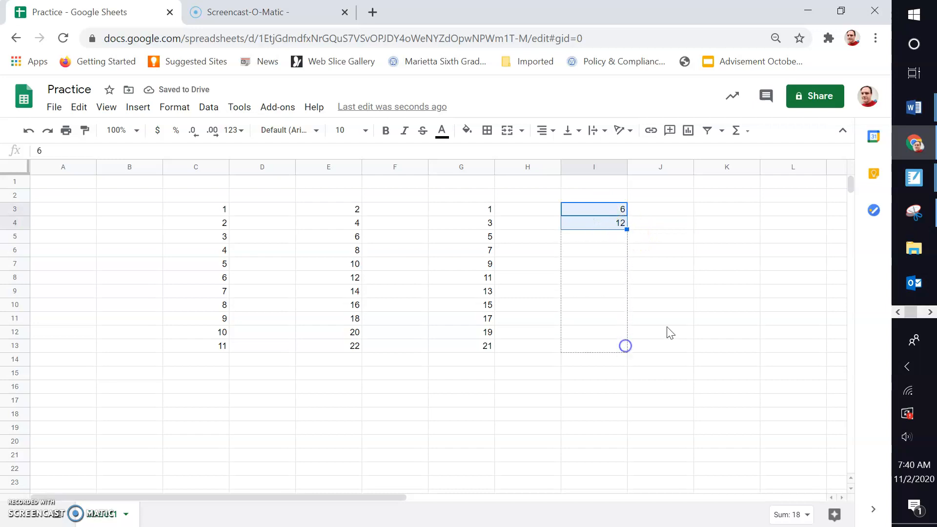
Enter 9 in cell J3 and 18 in cell J4, and extend the series down through cell J13
{"action": "left_click", "coordinate": [670, 213]}
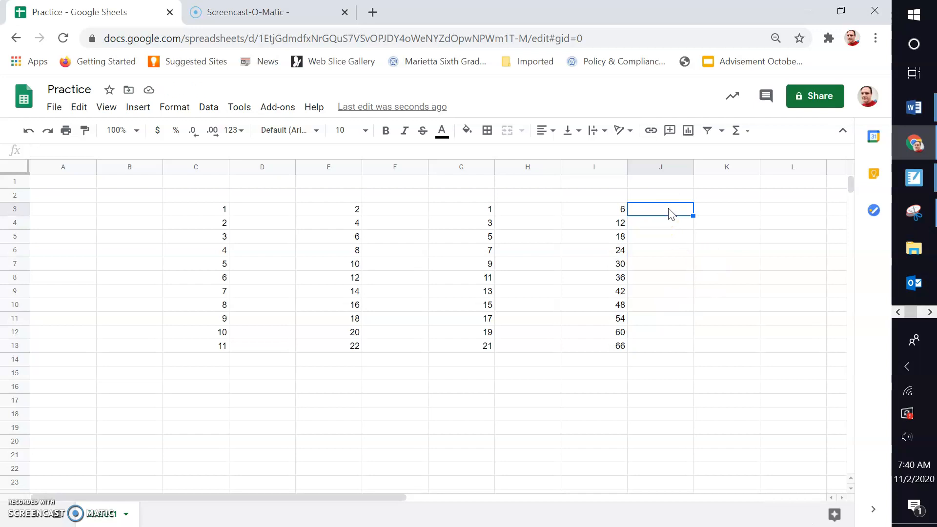
{"action": "type", "text": "9"}
{"action": "left_click", "coordinate": [666, 222]}
{"action": "type", "text": "18"}
{"action": "left_click", "coordinate": [711, 227]}
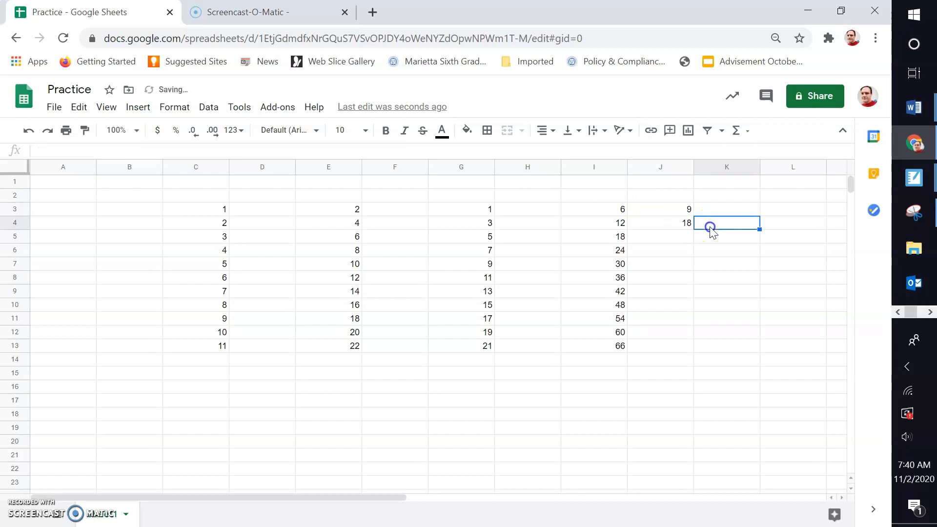
{"action": "left_click_drag", "start_coordinate": [665, 213], "coordinate": [690, 345]}
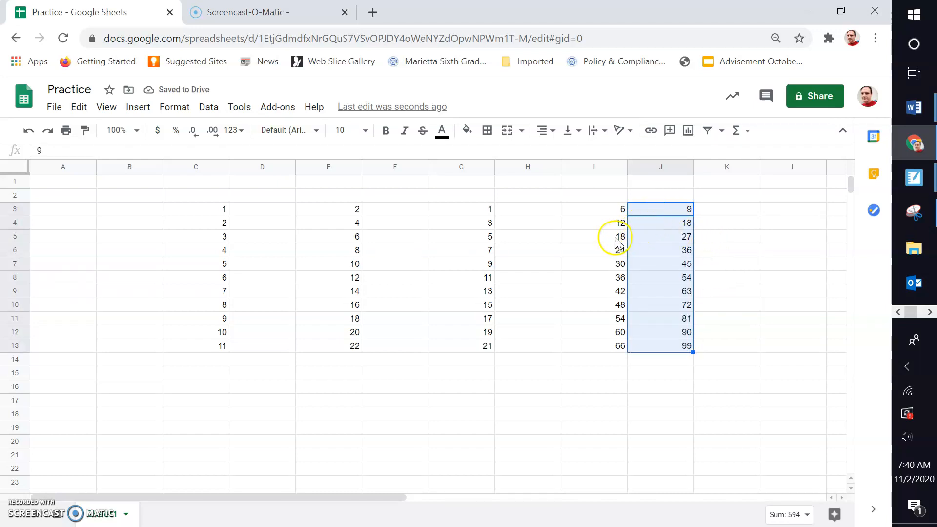
Enter 12 in cell K3 and 24 in cell K4, and extend the series down through cell K13
{"action": "left_click", "coordinate": [728, 214]}
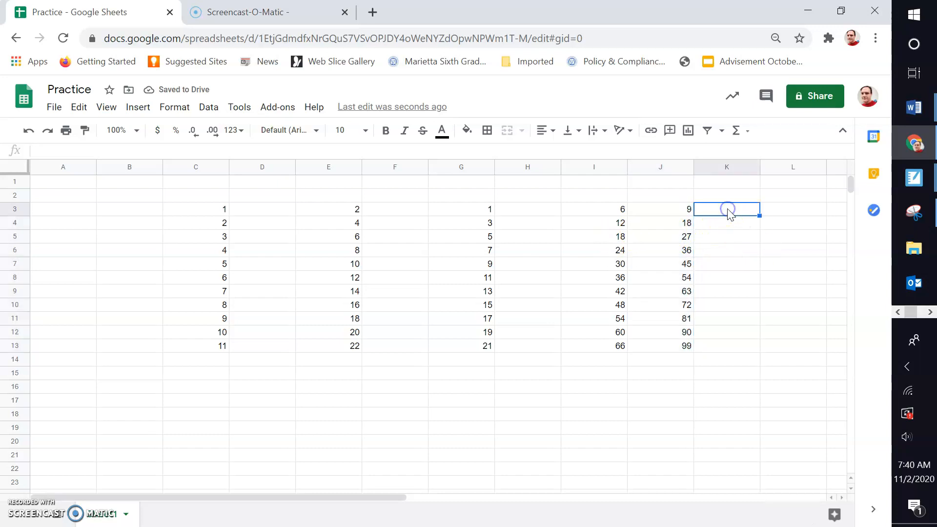
{"action": "type", "text": "12"}
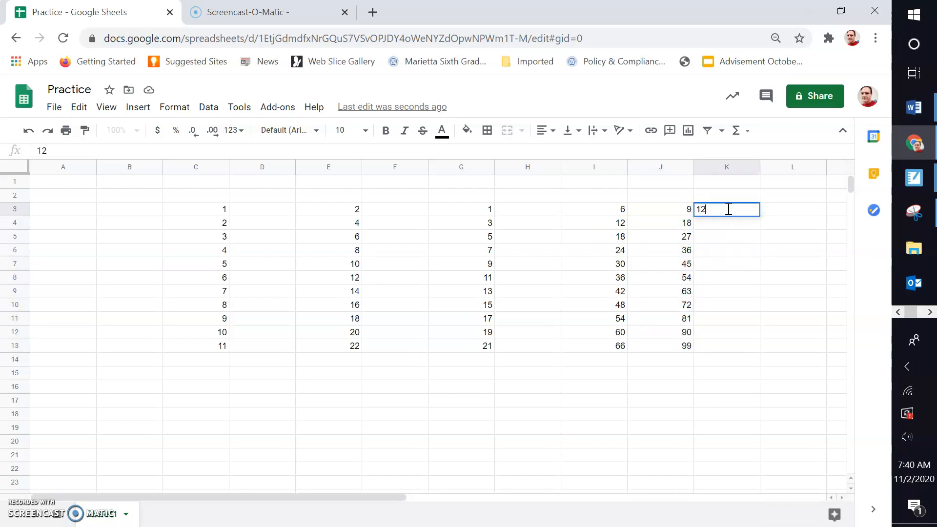
{"action": "left_click", "coordinate": [726, 223]}
{"action": "type", "text": "24"}
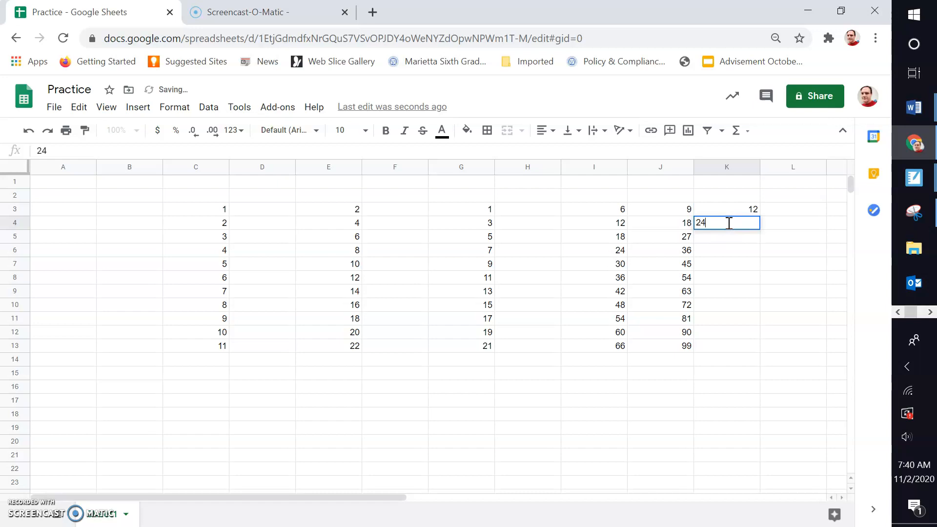
{"action": "left_click", "coordinate": [769, 227]}
{"action": "mouse_move", "coordinate": [723, 210]}
{"action": "left_mouse_down"}
{"action": "mouse_move", "coordinate": [726, 230]}
{"action": "mouse_move", "coordinate": [760, 235]}
{"action": "mouse_move", "coordinate": [754, 348]}
{"action": "left_mouse_up"}
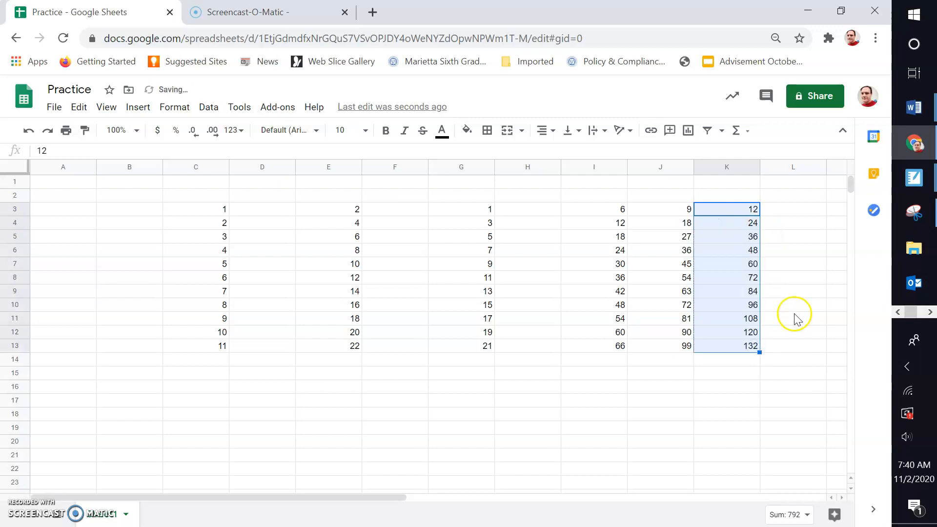
{"action": "left_click", "coordinate": [794, 307]}
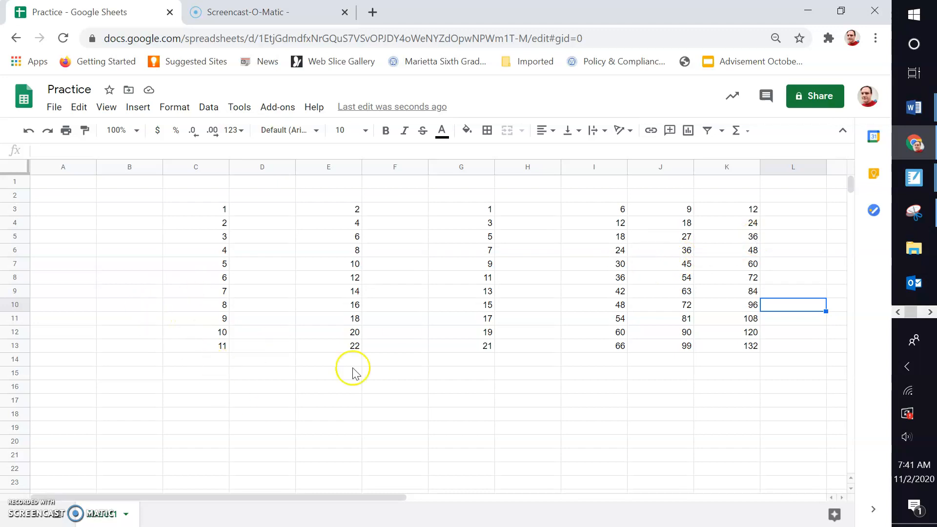
Clear all the number series in columns C through K, rows 3 to 13
{"action": "left_click_drag", "start_coordinate": [201, 211], "coordinate": [742, 338]}
{"action": "key", "text": "Delete"}
{"action": "left_click_drag", "start_coordinate": [769, 306], "coordinate": [207, 416]}
{"action": "key", "text": "Delete"}
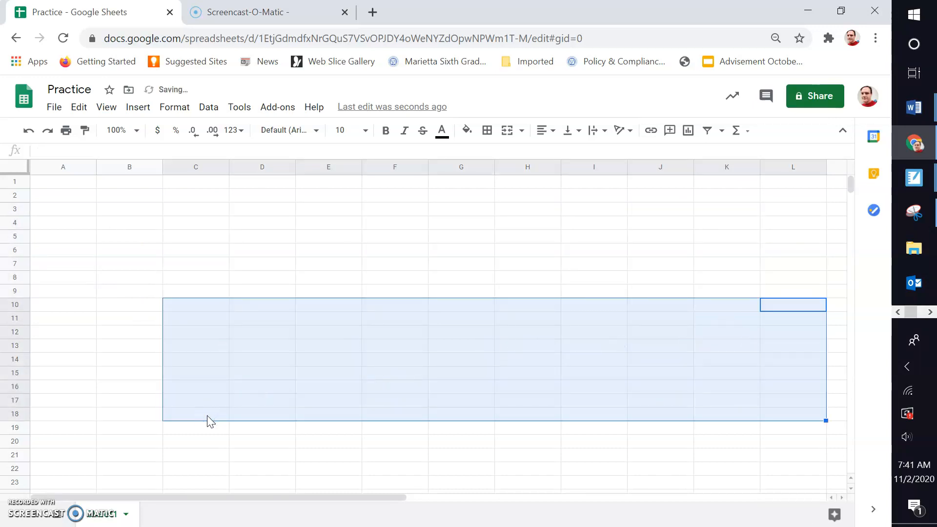
Enter "monday" in cell C3 and fill the weekday series down through cell C12
{"action": "left_click", "coordinate": [183, 210]}
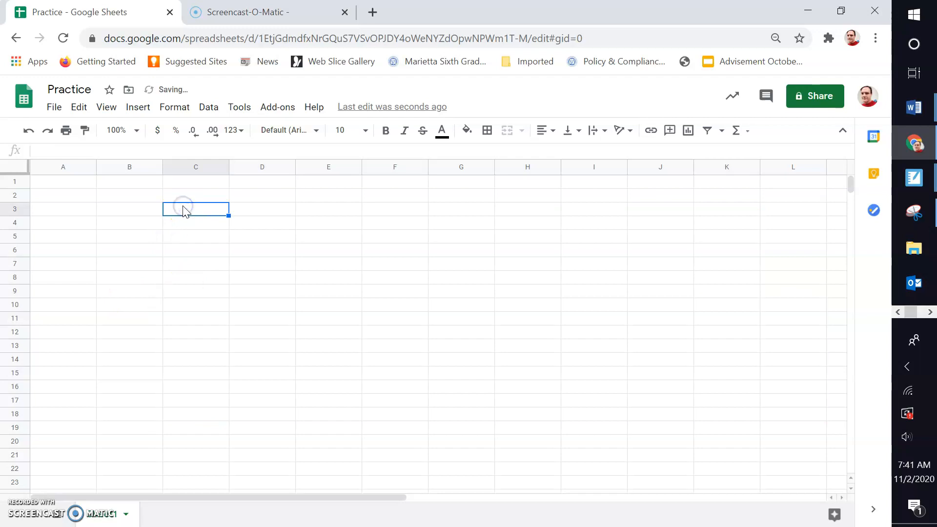
{"action": "type", "text": "monday"}
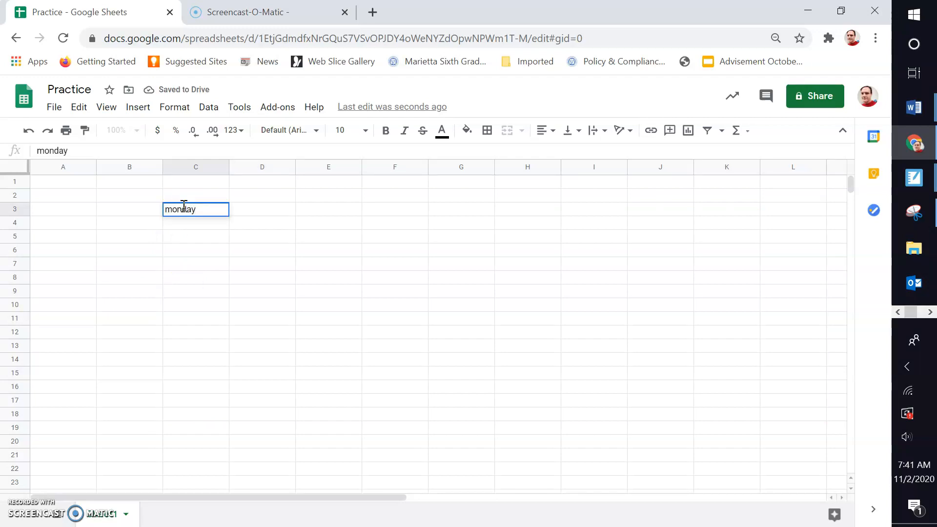
{"action": "left_click", "coordinate": [242, 210]}
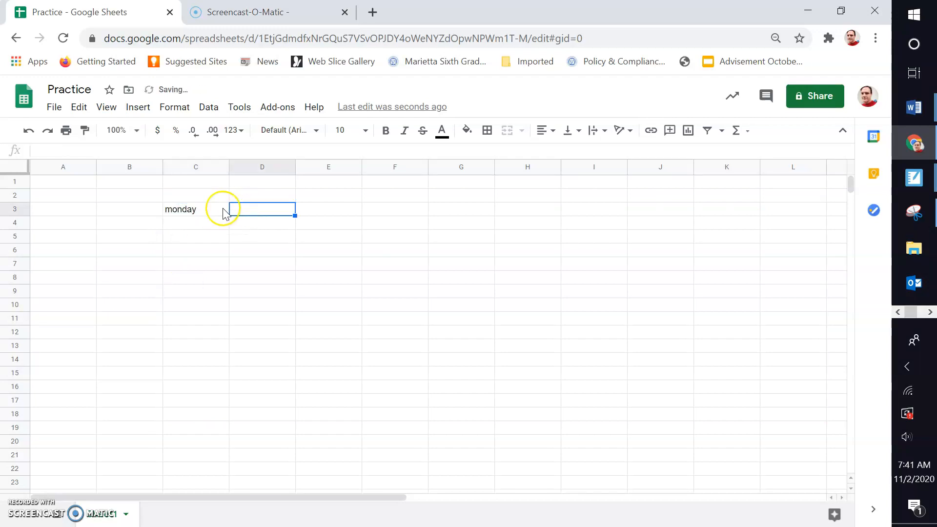
{"action": "left_click", "coordinate": [223, 213]}
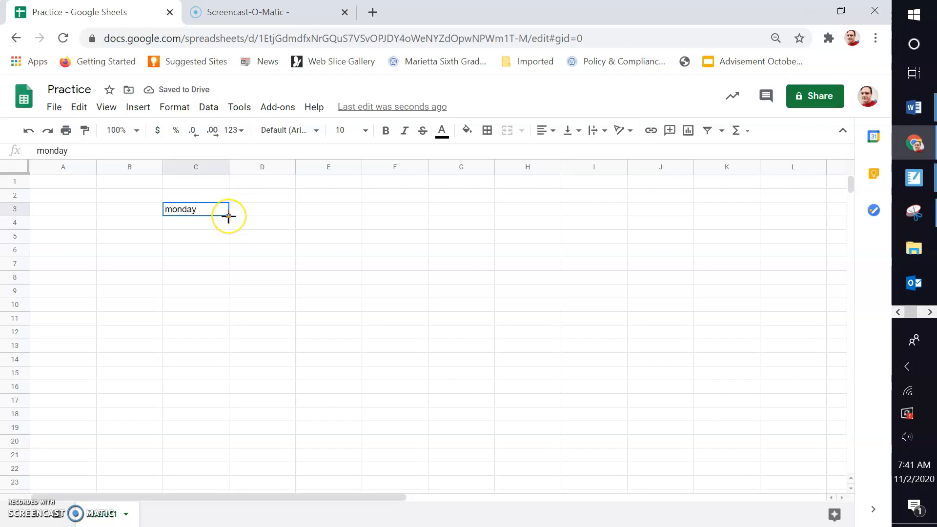
{"action": "left_click_drag", "start_coordinate": [229, 215], "coordinate": [228, 334]}
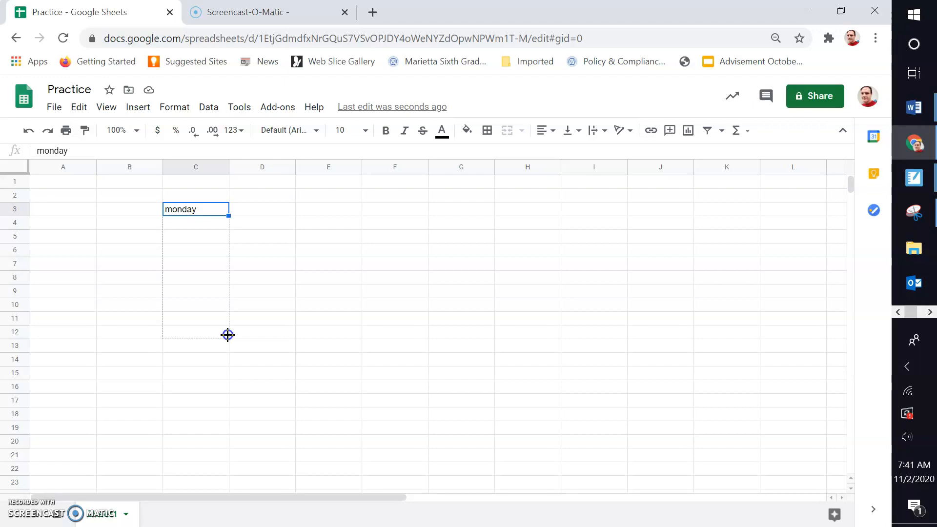
{"action": "left_click_drag", "start_coordinate": [227, 334], "coordinate": [228, 336]}
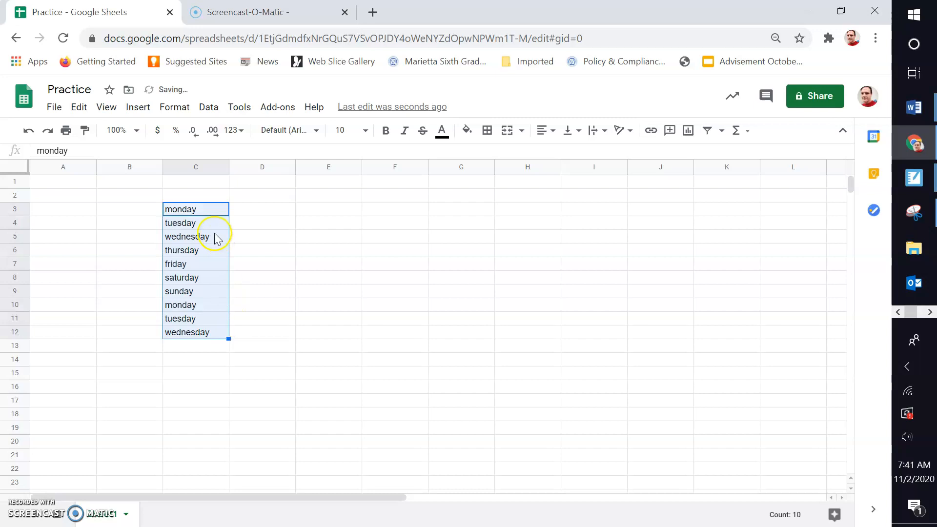
Enter "january" in cell D3, beside the first weekday
{"action": "left_click", "coordinate": [271, 212]}
{"action": "type", "text": "jan"}
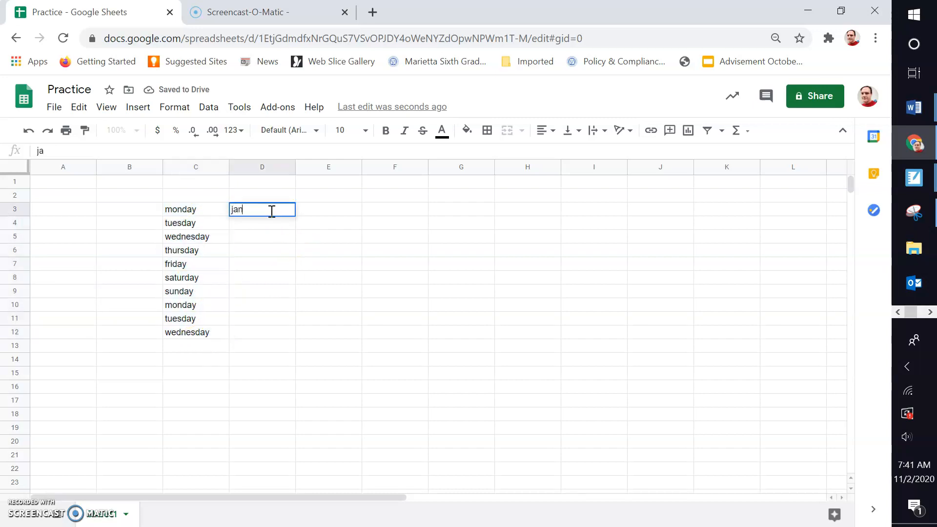
{"action": "type", "text": "uary"}
{"action": "left_click", "coordinate": [308, 212]}
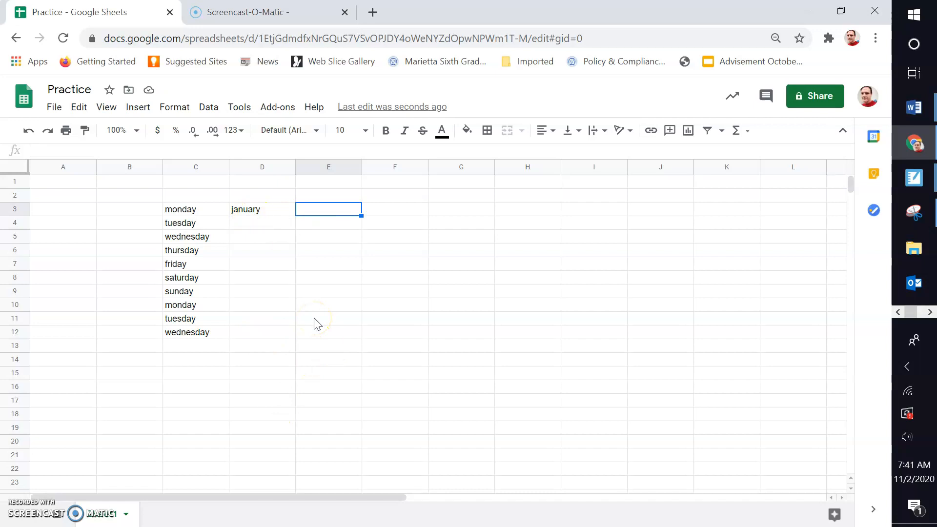
{"action": "left_click", "coordinate": [386, 210]}
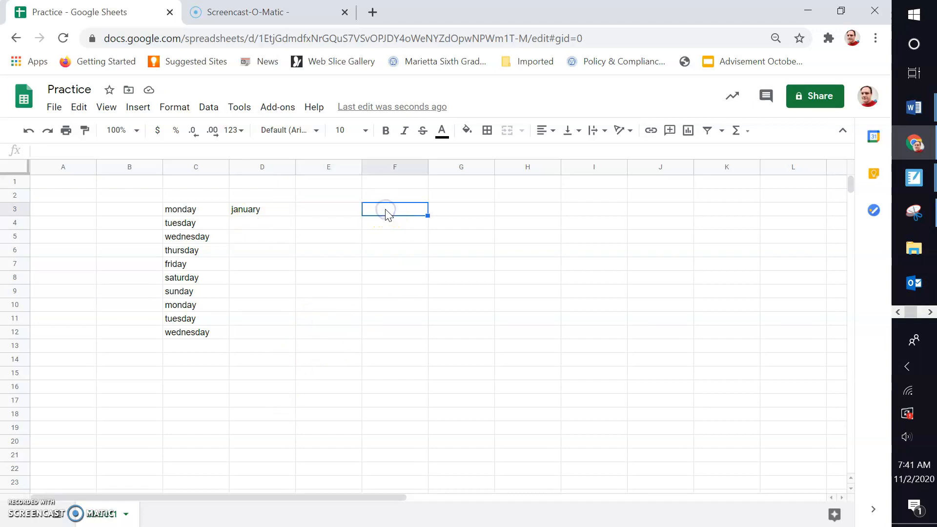
{"action": "left_click", "coordinate": [205, 210]}
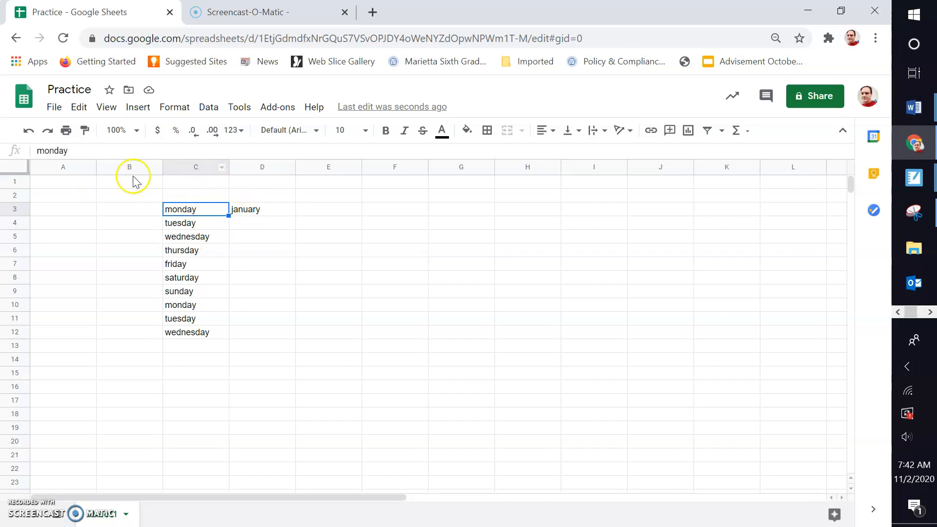
Narrow column B to about a third of its width and make row 3 about two and a half times as tall
{"action": "left_click", "coordinate": [108, 168]}
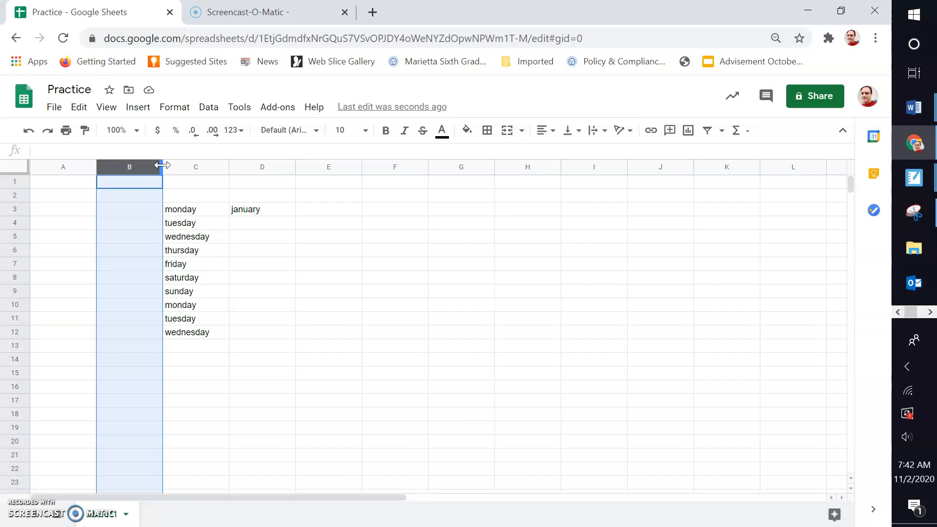
{"action": "left_click_drag", "start_coordinate": [162, 166], "coordinate": [116, 167]}
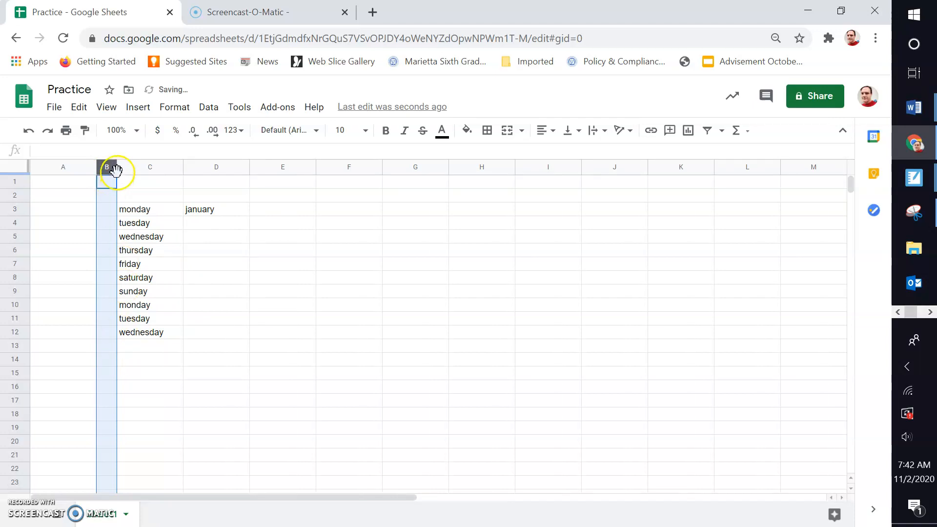
{"action": "left_click", "coordinate": [18, 210]}
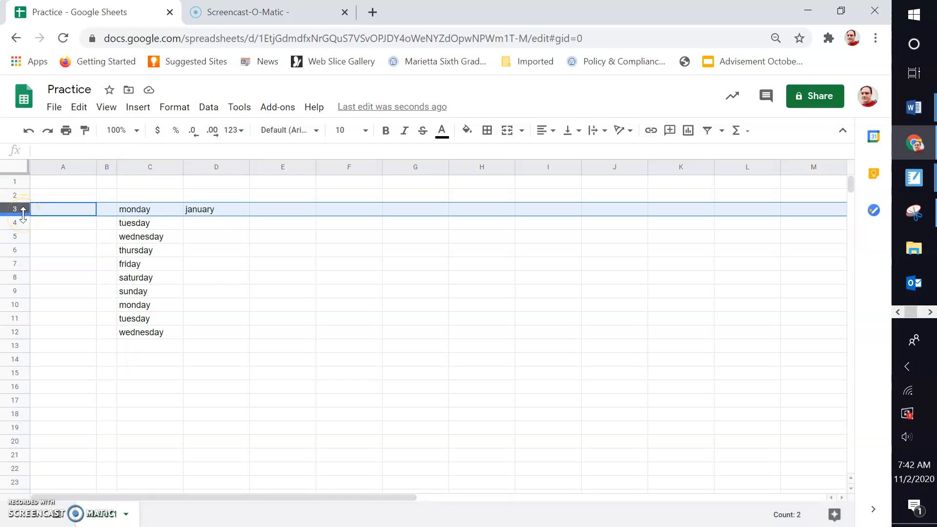
{"action": "left_click_drag", "start_coordinate": [22, 214], "coordinate": [24, 237]}
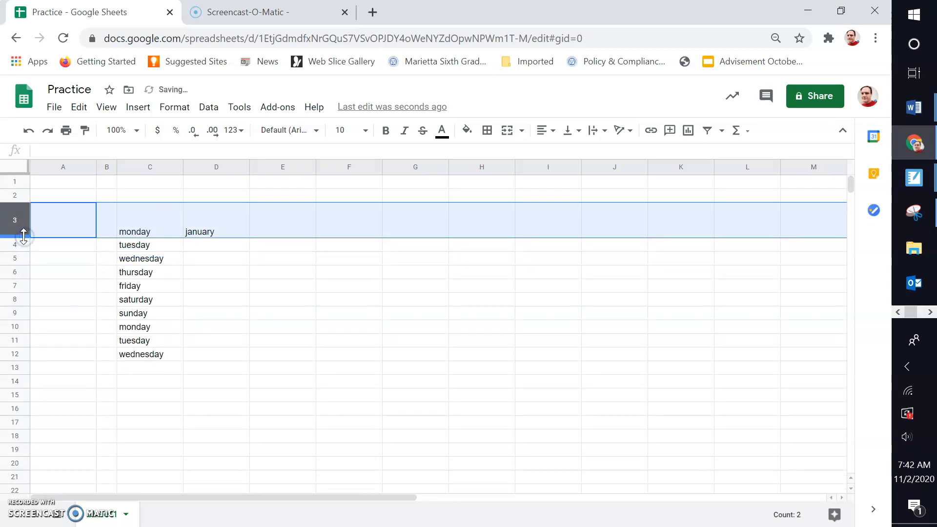
Center the text in cells C3:D3 both vertically and horizontally
{"action": "left_click", "coordinate": [155, 221]}
{"action": "left_click_drag", "start_coordinate": [155, 221], "coordinate": [192, 220]}
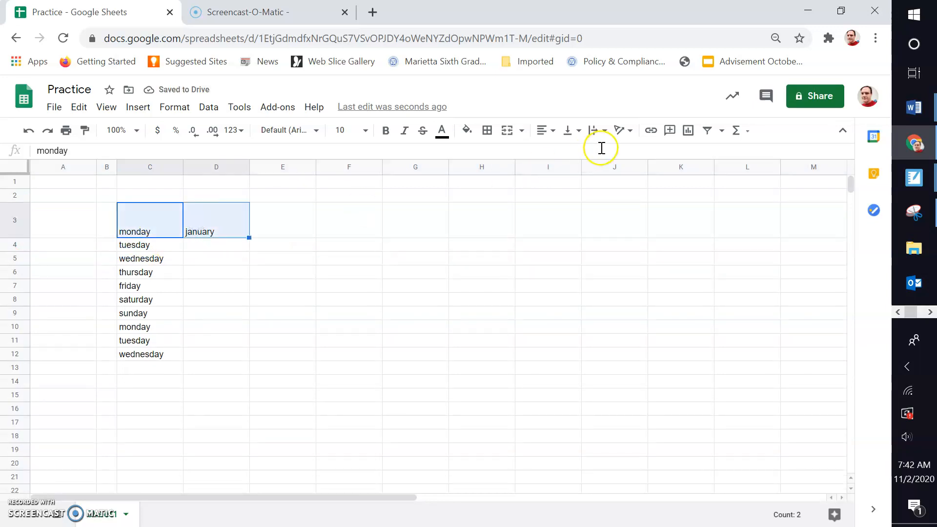
{"action": "left_click", "coordinate": [576, 132]}
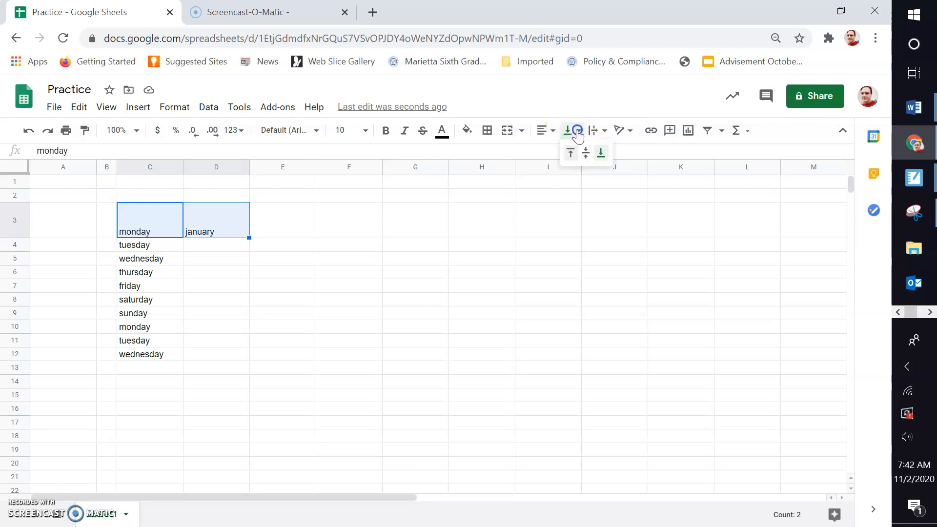
{"action": "left_click", "coordinate": [584, 155]}
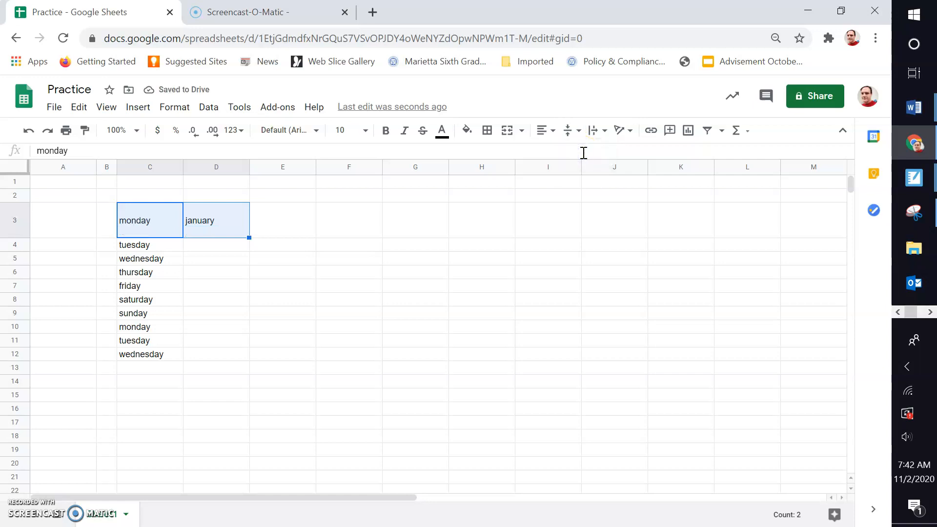
{"action": "left_click", "coordinate": [554, 130]}
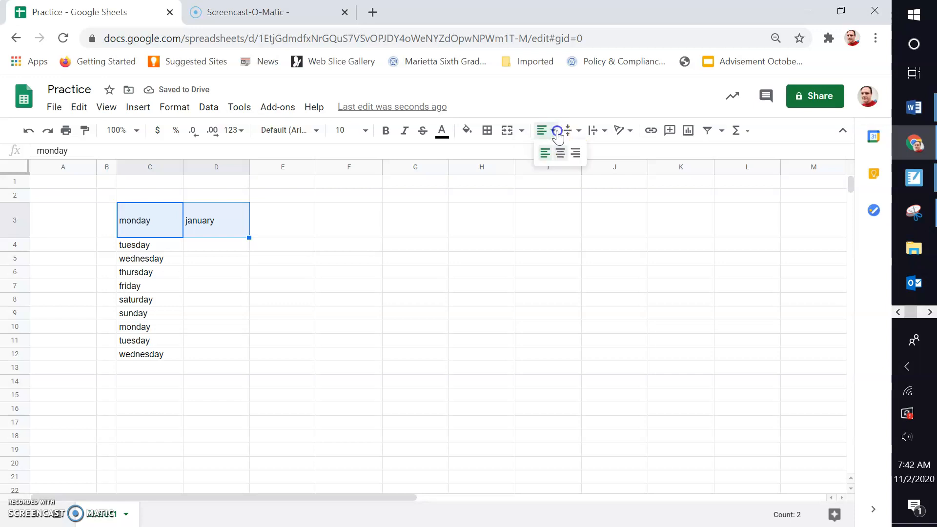
{"action": "left_click", "coordinate": [561, 152]}
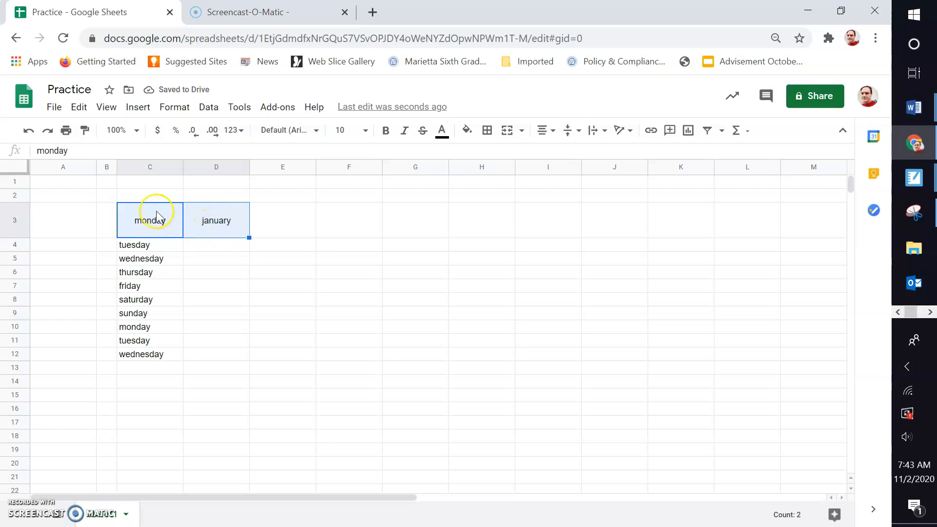
{"action": "left_click", "coordinate": [266, 230]}
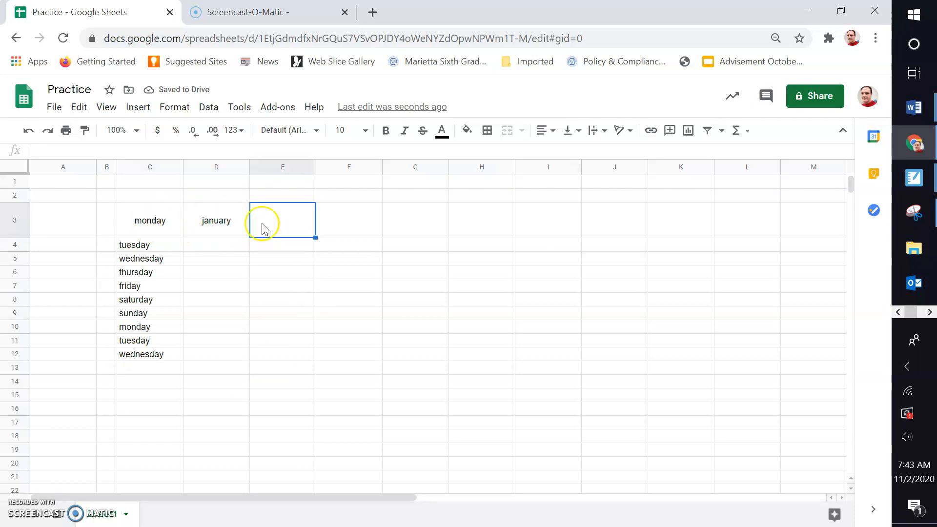